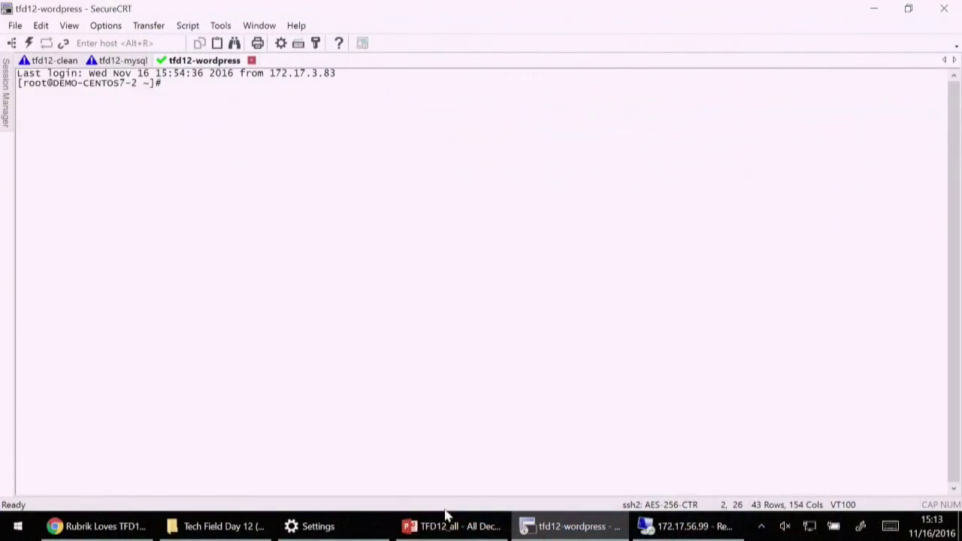
left_click(687, 526)
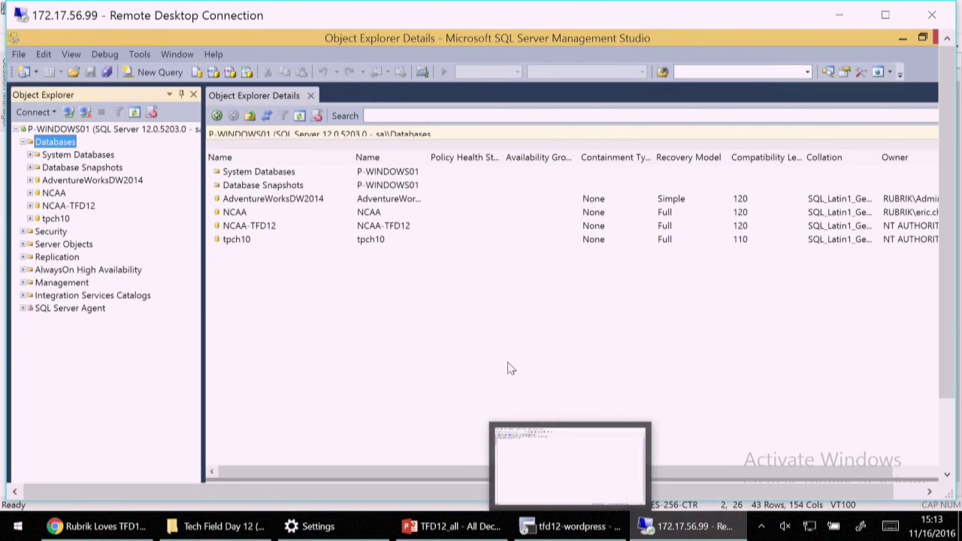
left_click(550, 527)
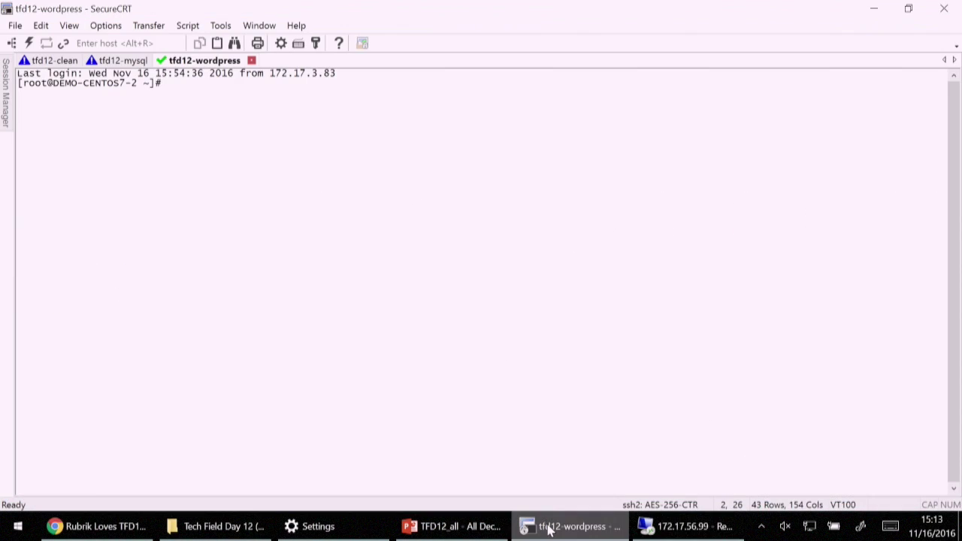
left_click(120, 526)
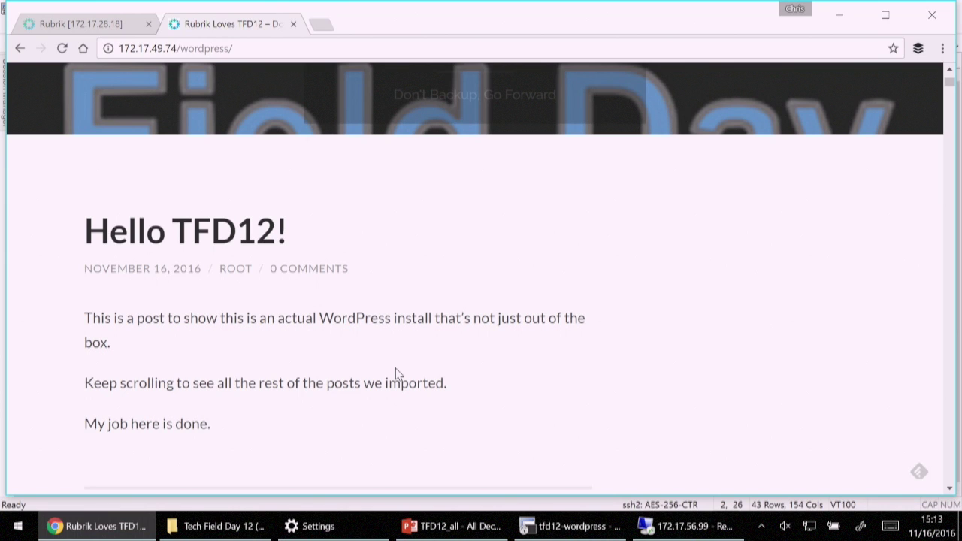
mouse_move(462, 530)
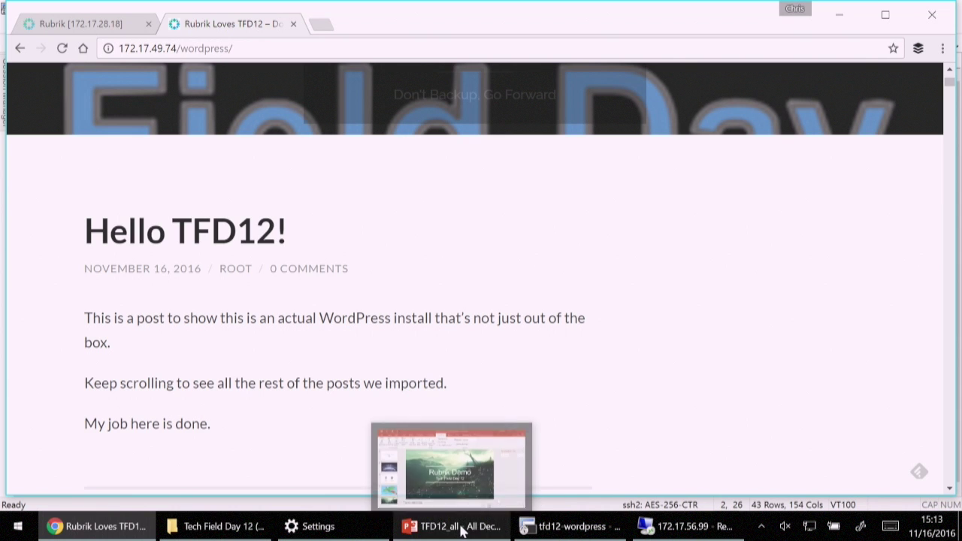
left_click(463, 433)
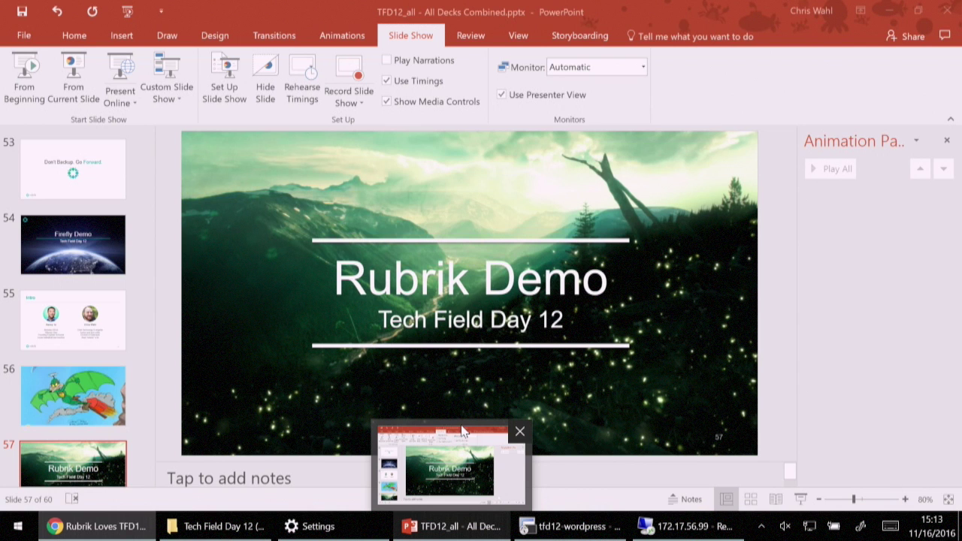
left_click(524, 511)
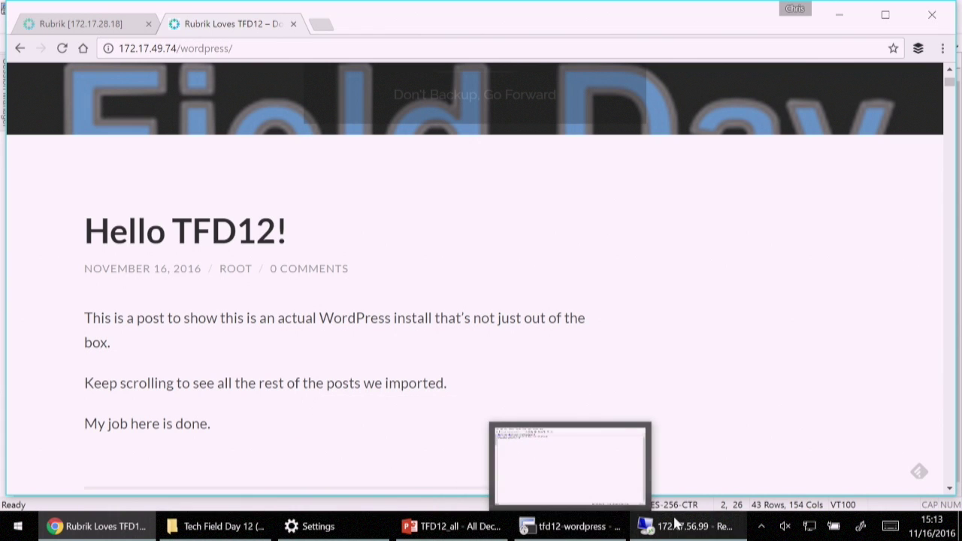
left_click(602, 466)
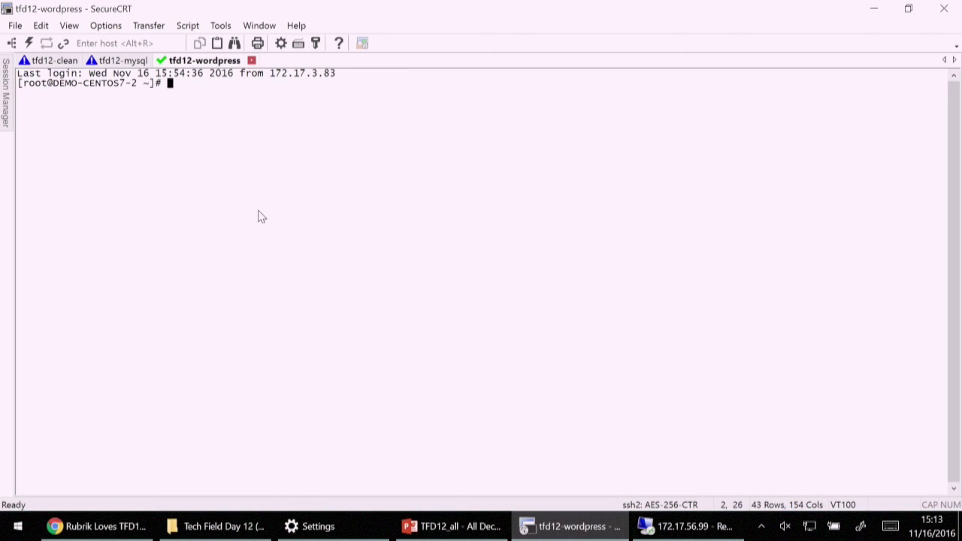
left_click(120, 61)
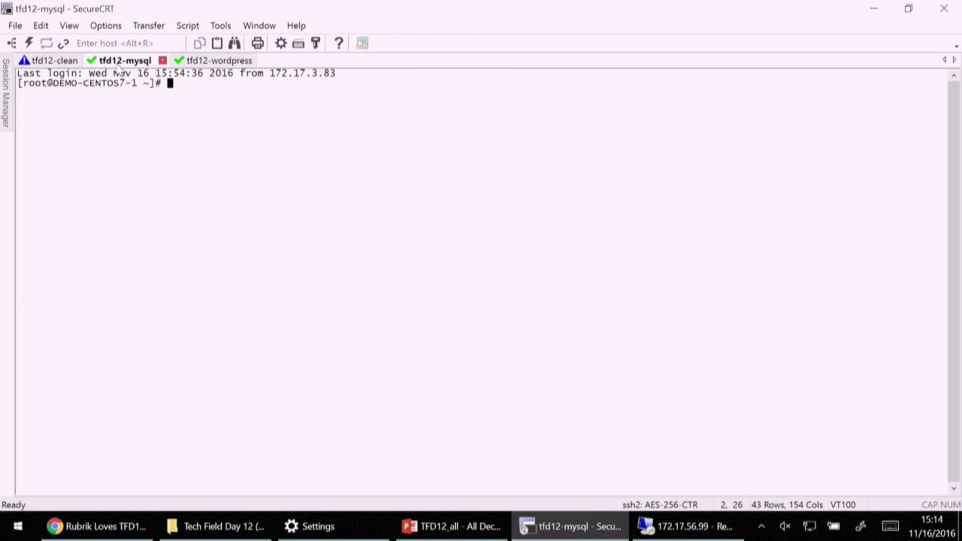
left_click(206, 61)
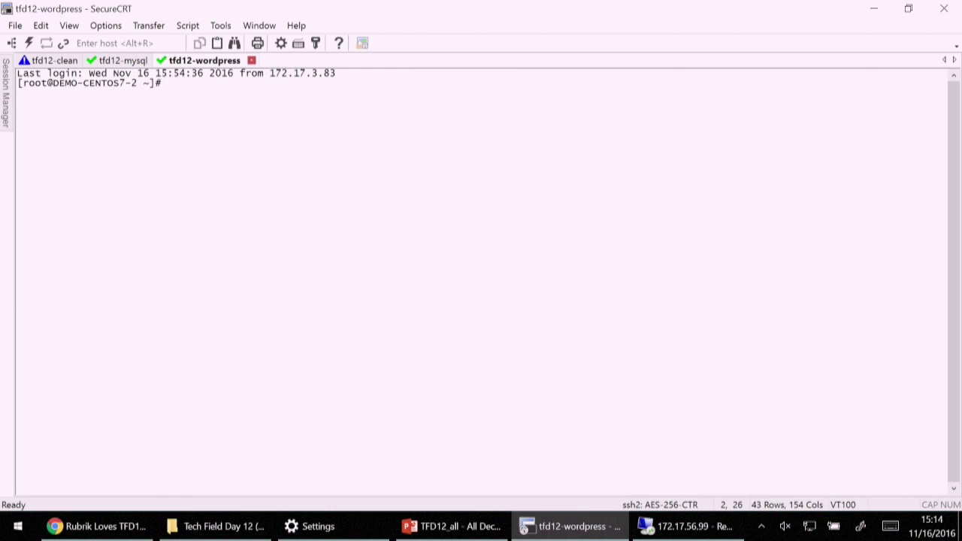
List the WordPress site files in /var/www/html/wordpress/ on the wordpress host
type("cd /var/")
type("li")
key("BackSpace")
key("BackSpace")
type("w")
key("Tab")
key("Tab")
key("Tab")
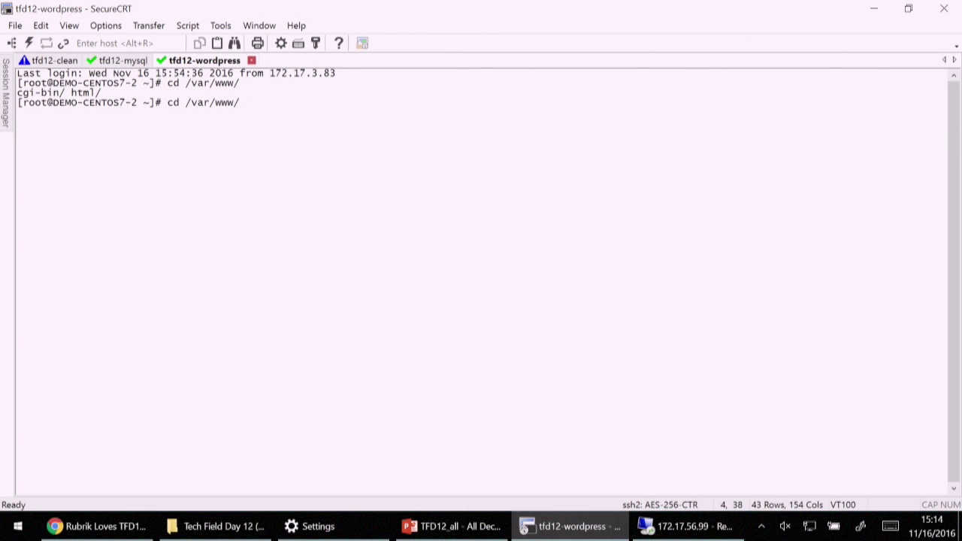
type("html/wordpress/")
key("Return")
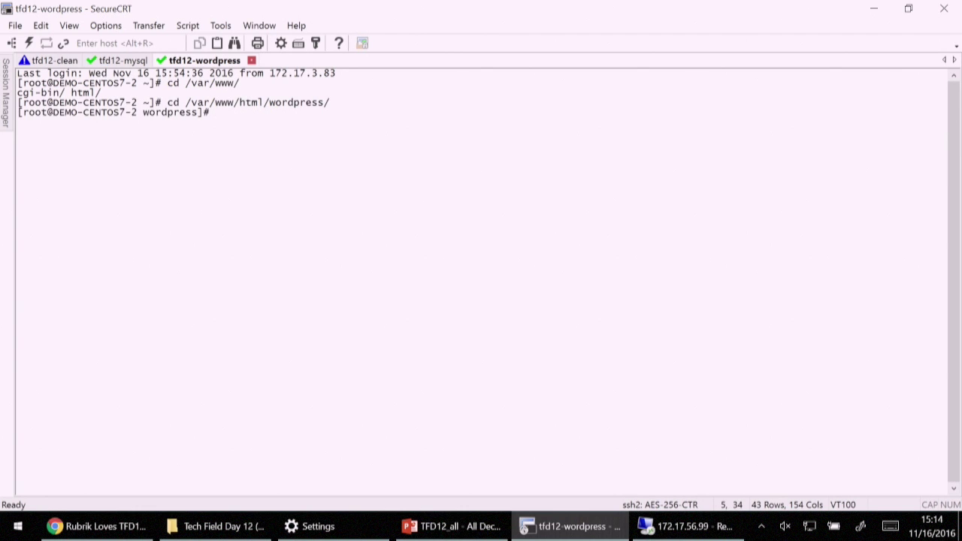
type("ls")
key("Return")
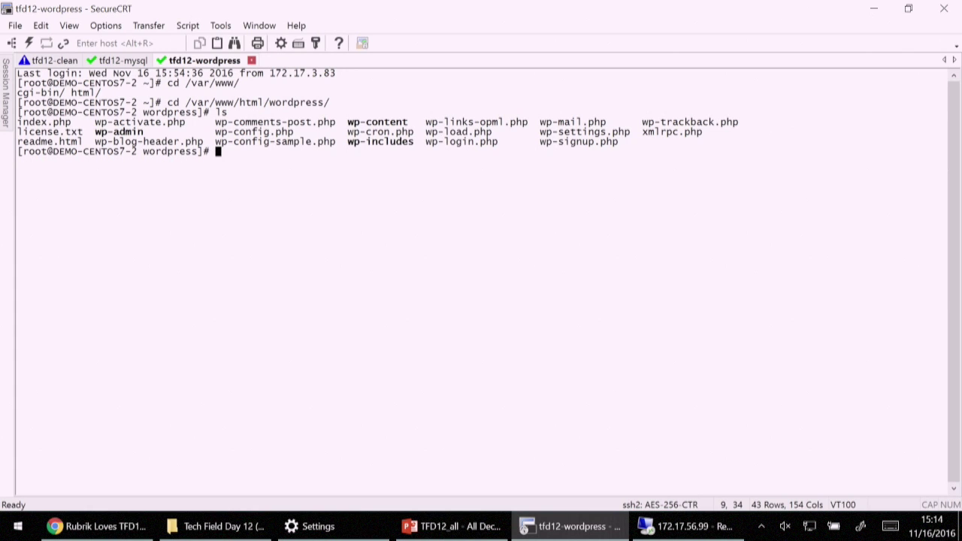
On the tfd12-mysql host, open MariaDB, list databases, and show the wordpress database's 12 tables
left_click(122, 61)
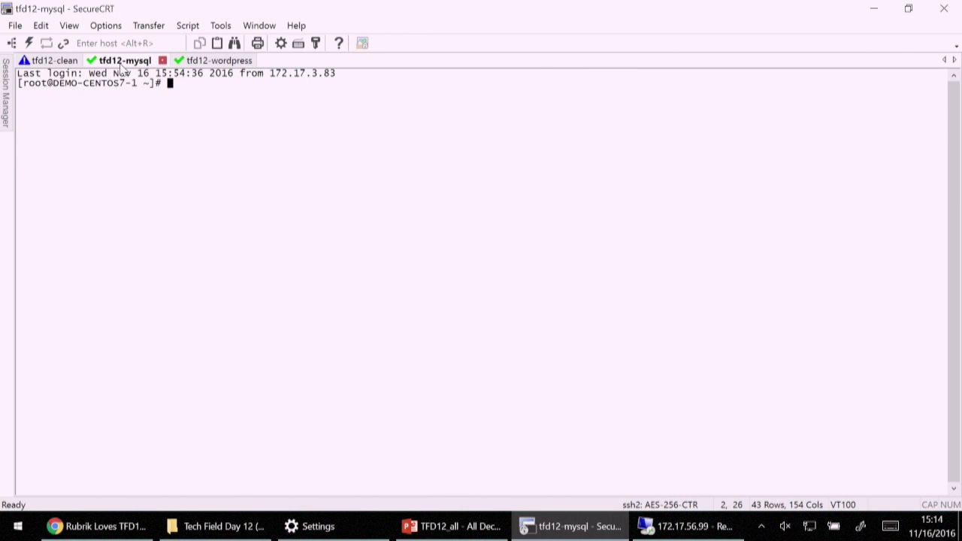
type("mysql")
key("Return")
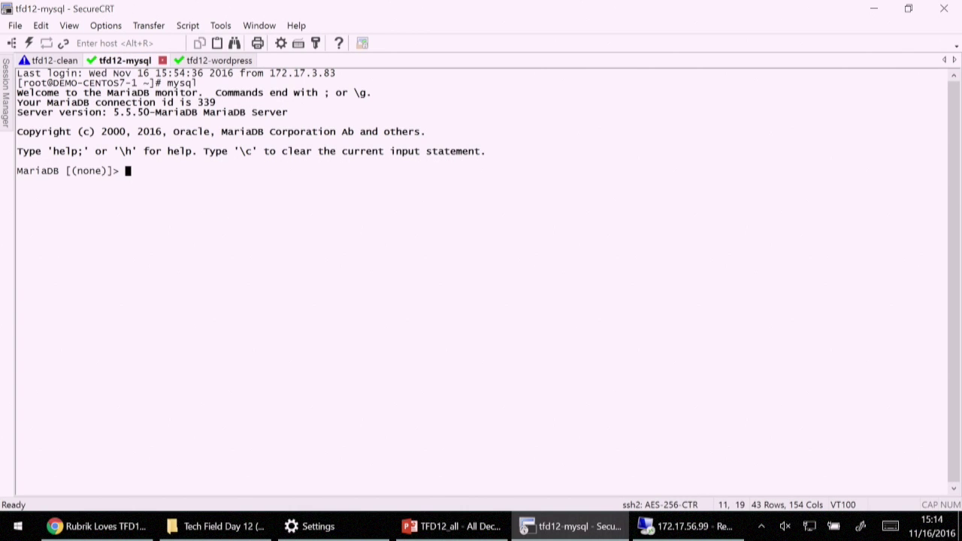
type("show databases;")
key("Return")
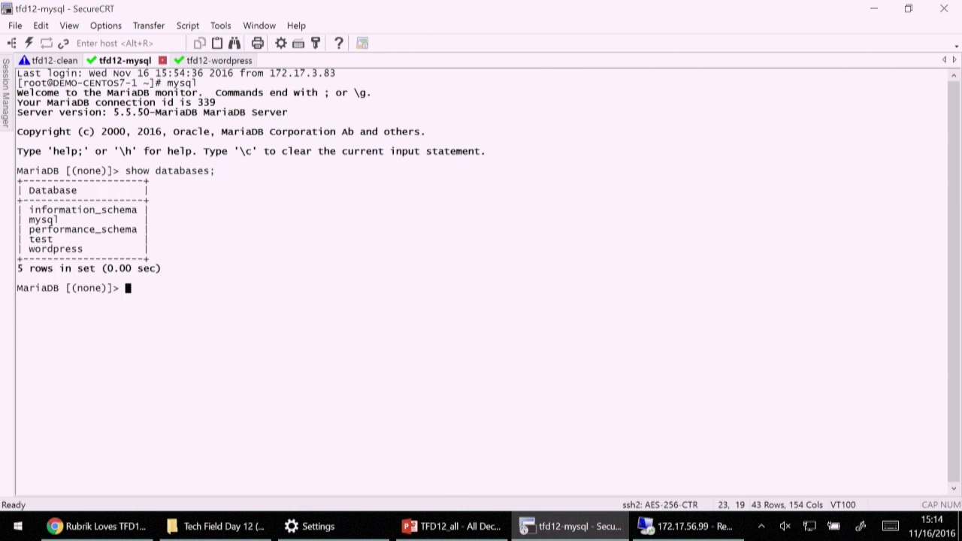
type("use wordpress;")
key("Return")
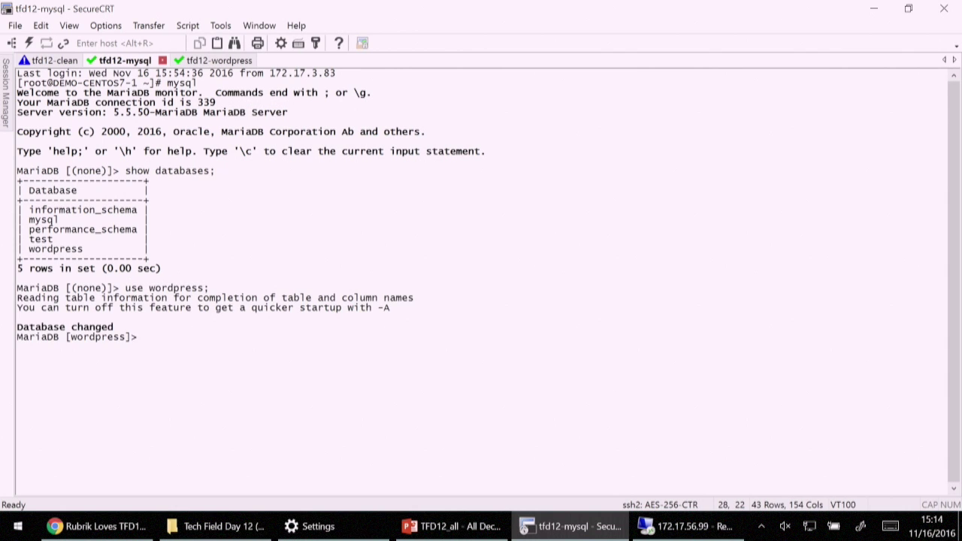
type("show tables;")
key("Return")
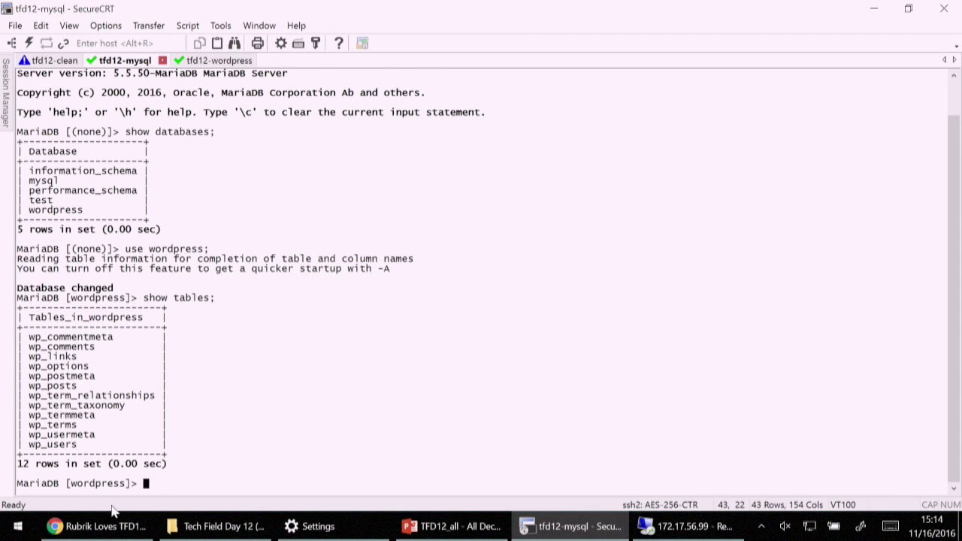
Find DEMO-CENTOS7-1 under Linux Hosts by searching DEMO-CENT, then view its fileset templates
left_click(98, 526)
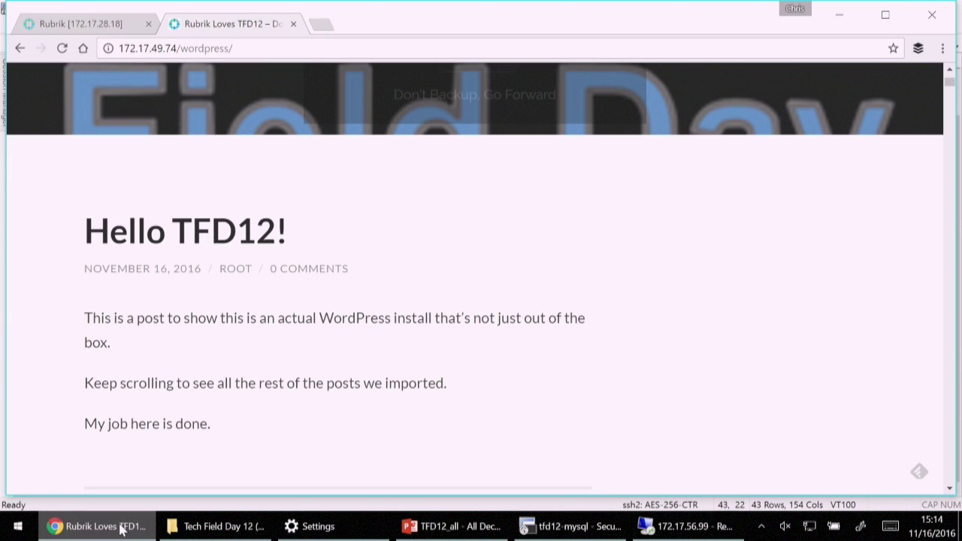
left_click(102, 23)
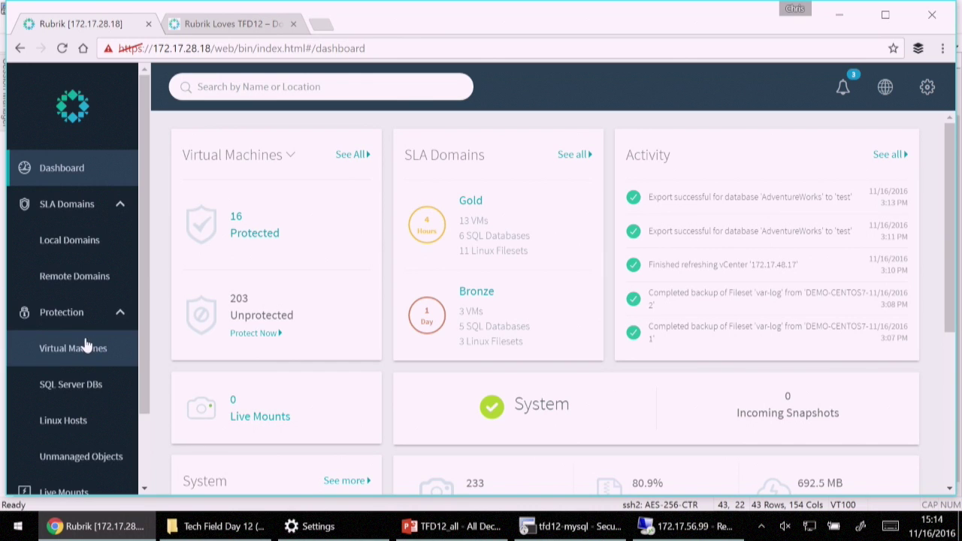
left_click(82, 428)
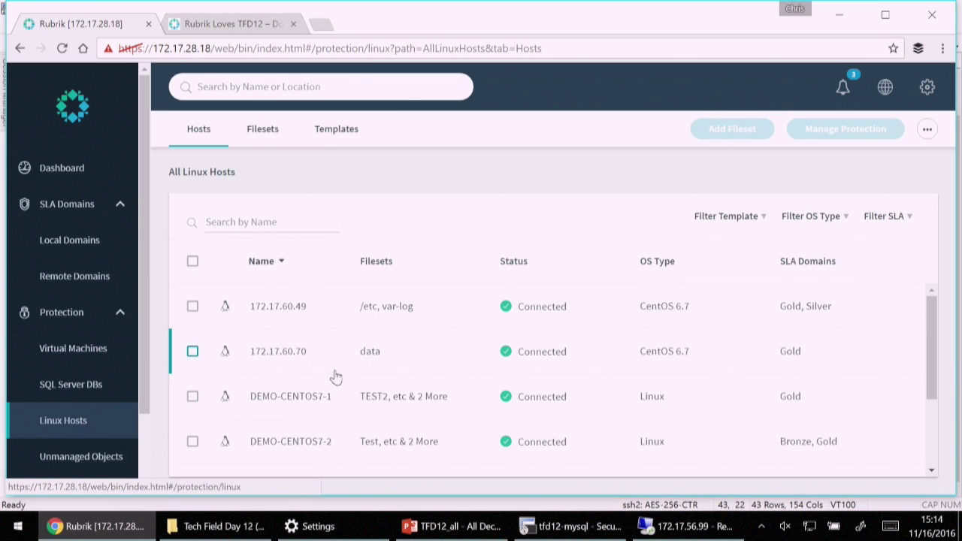
left_click(290, 224)
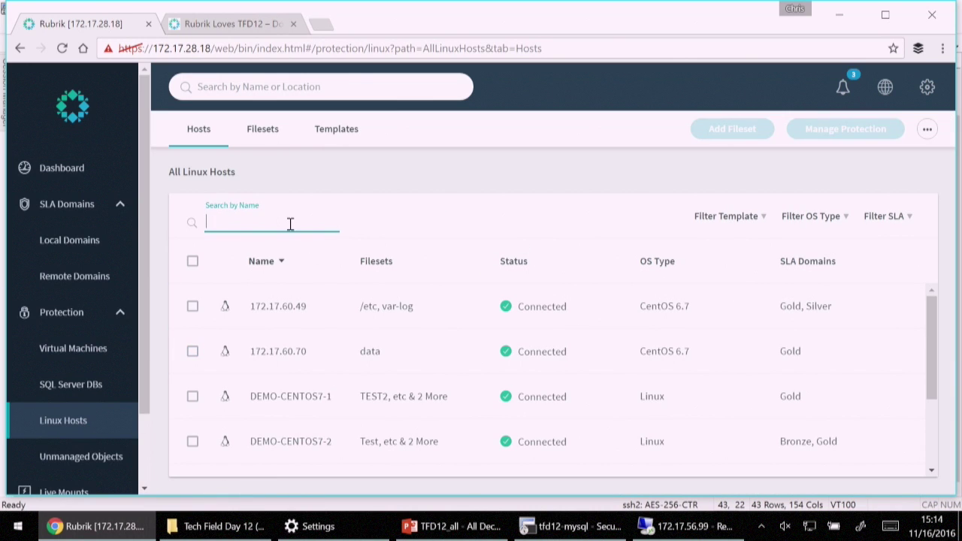
type("DEMO-CENT")
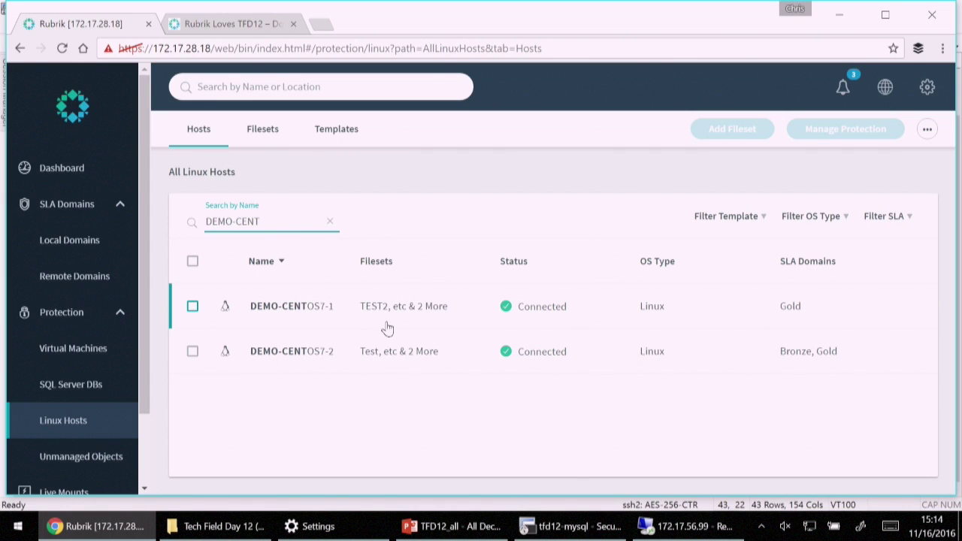
left_click(306, 308)
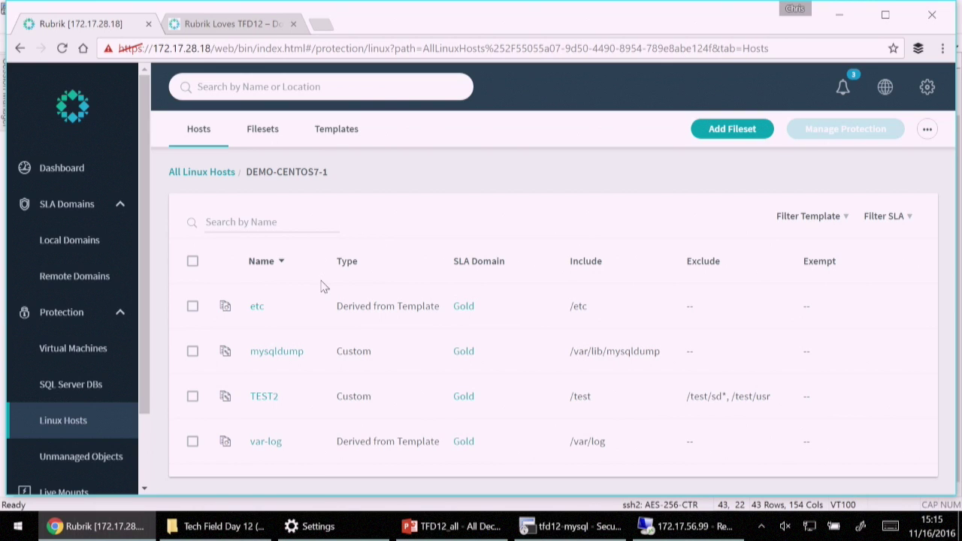
left_click(331, 130)
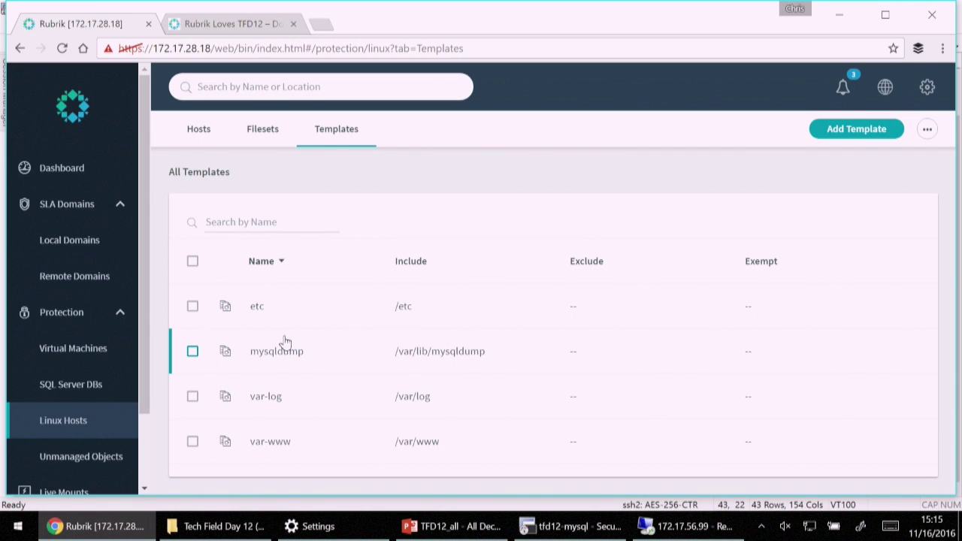
Search hosts for DEMO-CEN and reopen DEMO-CENTOS7-1's etc, mysqldump, TEST2 and var-log filesets
left_click(199, 134)
left_click(280, 225)
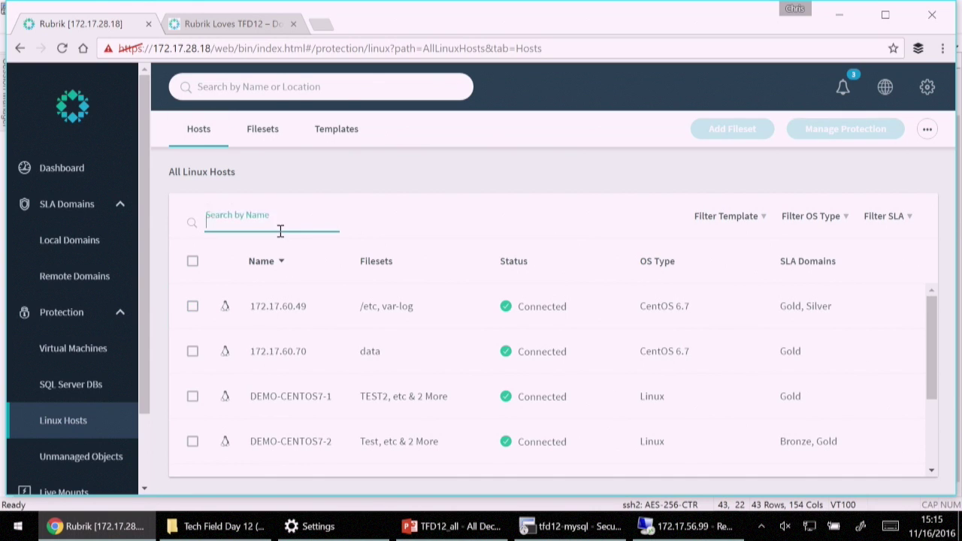
type("D0")
key("BackSpace")
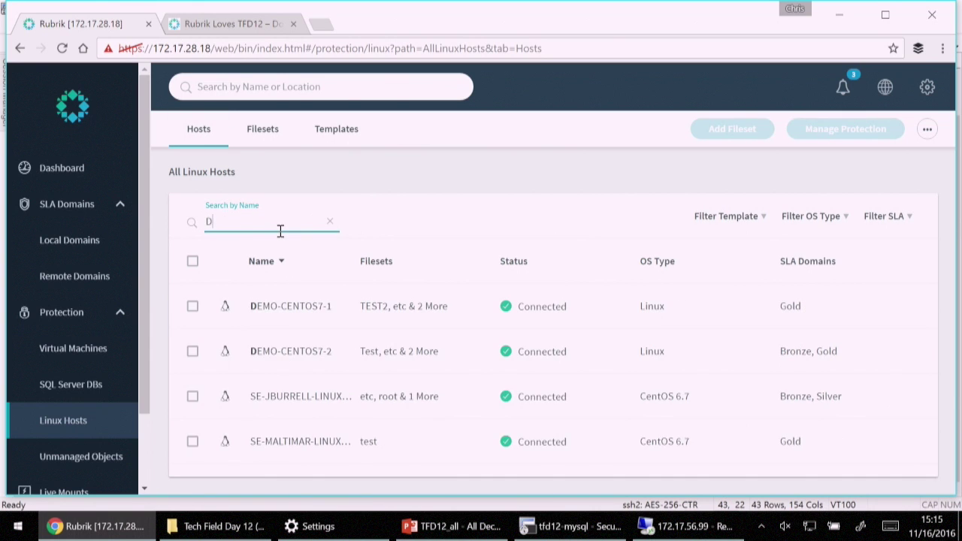
type("EMO-CEN")
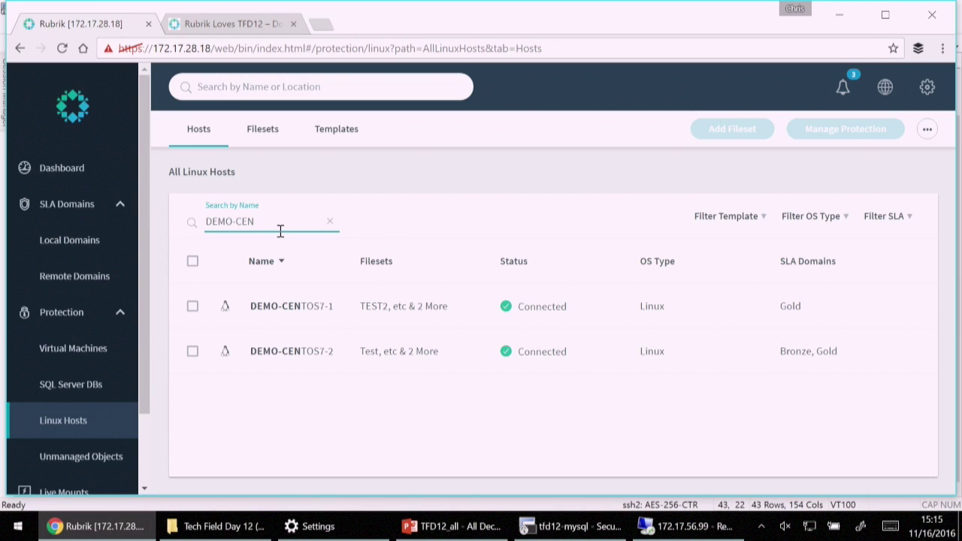
left_click(295, 306)
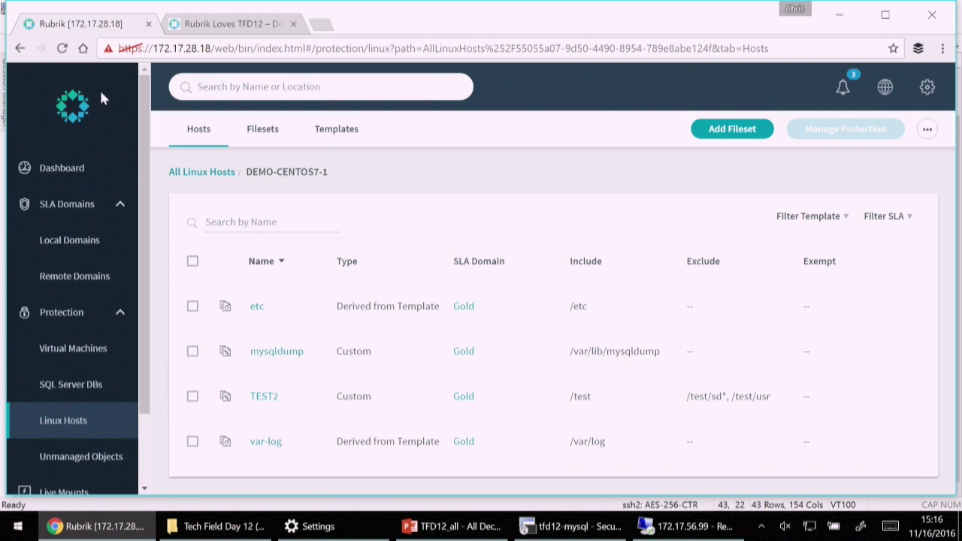
Run ls in the tfd12-clean session to confirm rubrik-agent.x86_64.rpm exists, then return to Rubrik
left_click(553, 528)
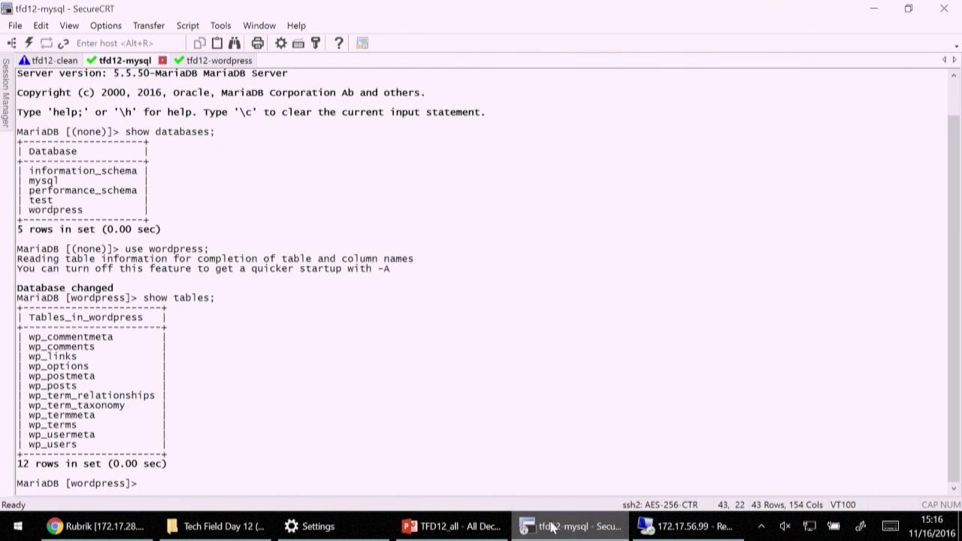
left_click(57, 62)
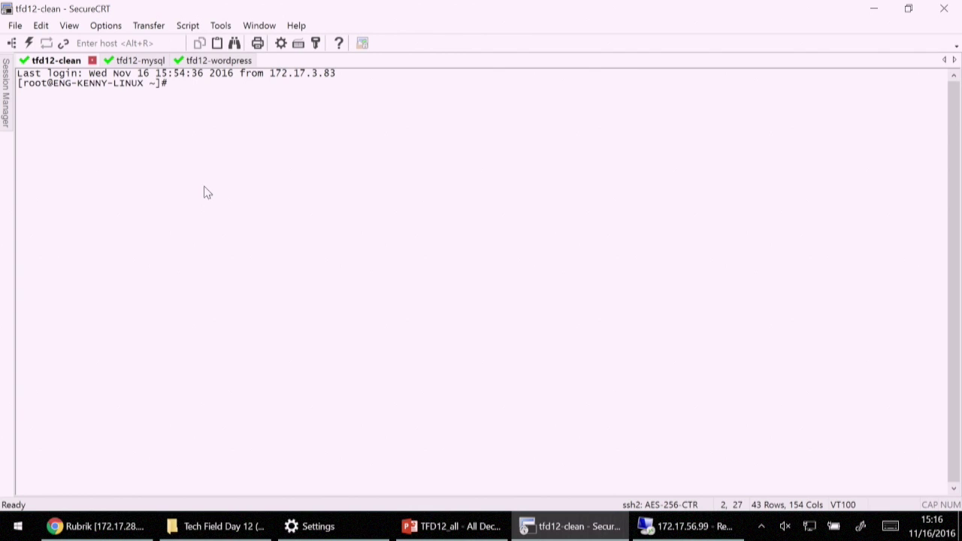
type("ls")
key("Return")
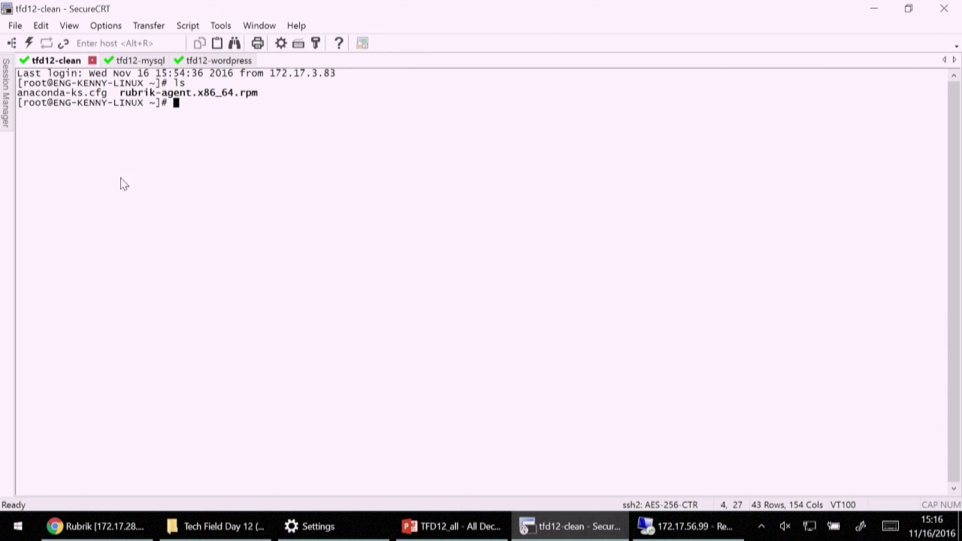
left_click(112, 527)
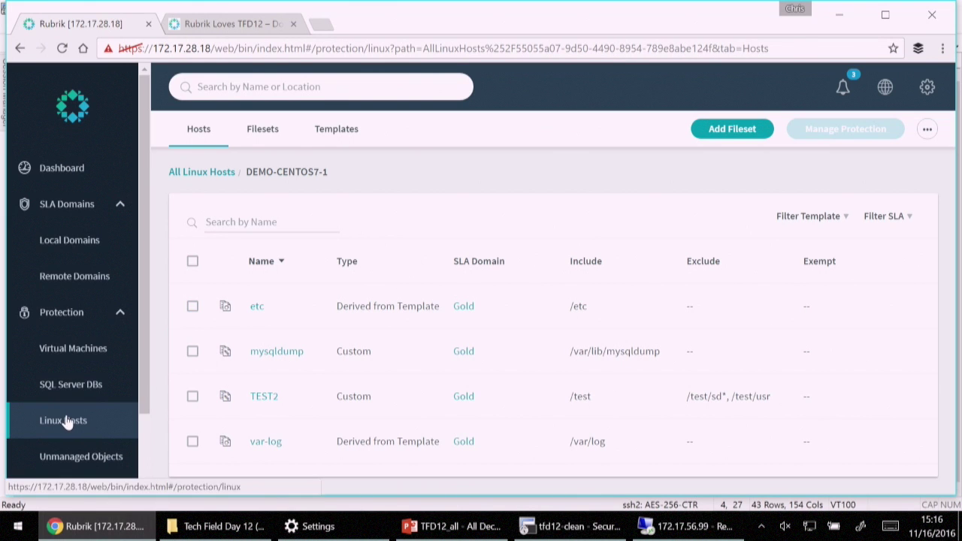
Open the Add Linux Hosts form from the hosts list's extra actions menu
left_click(71, 384)
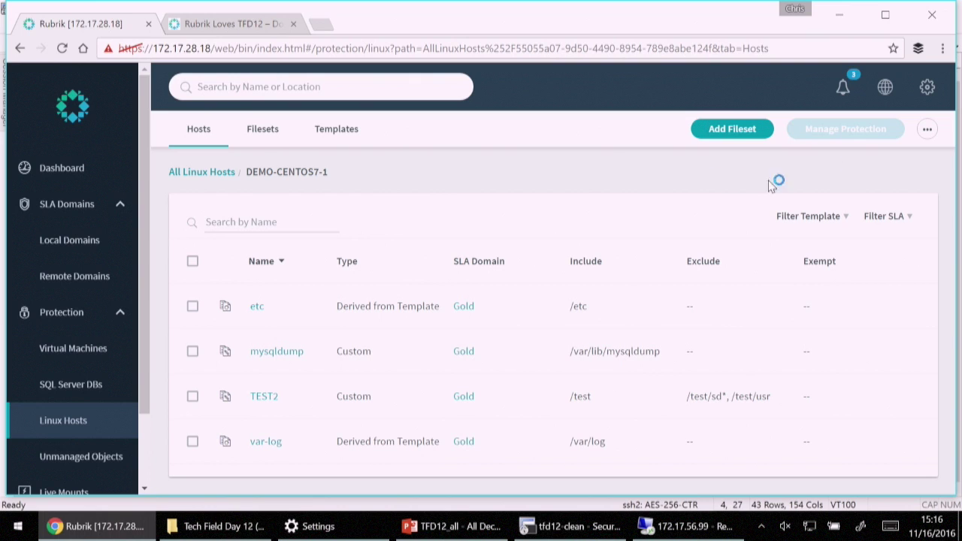
right_click(927, 129)
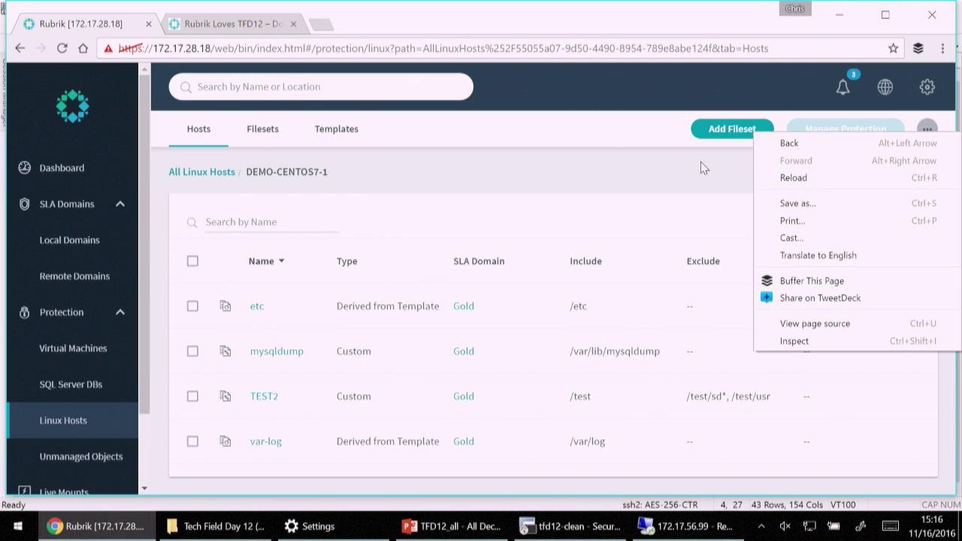
left_click(700, 161)
left_click(927, 129)
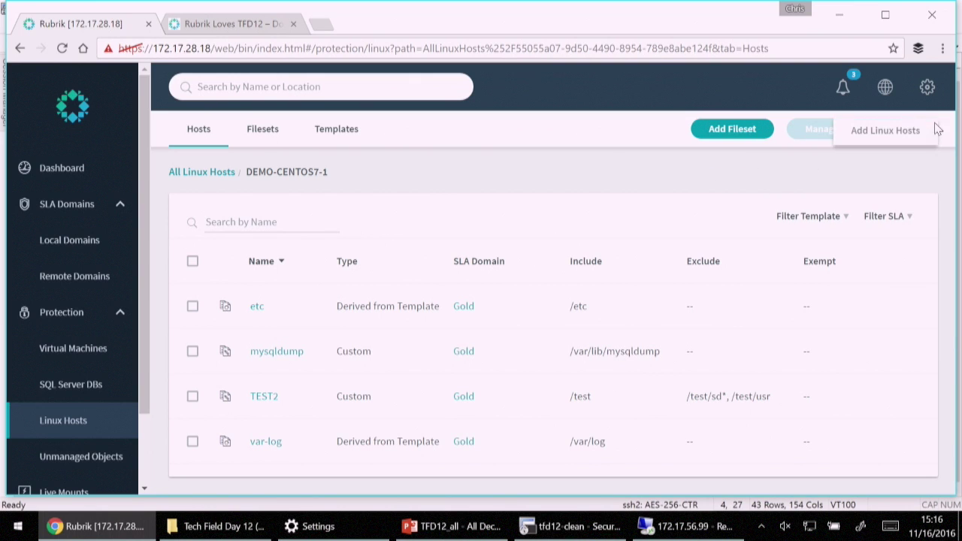
left_click(885, 130)
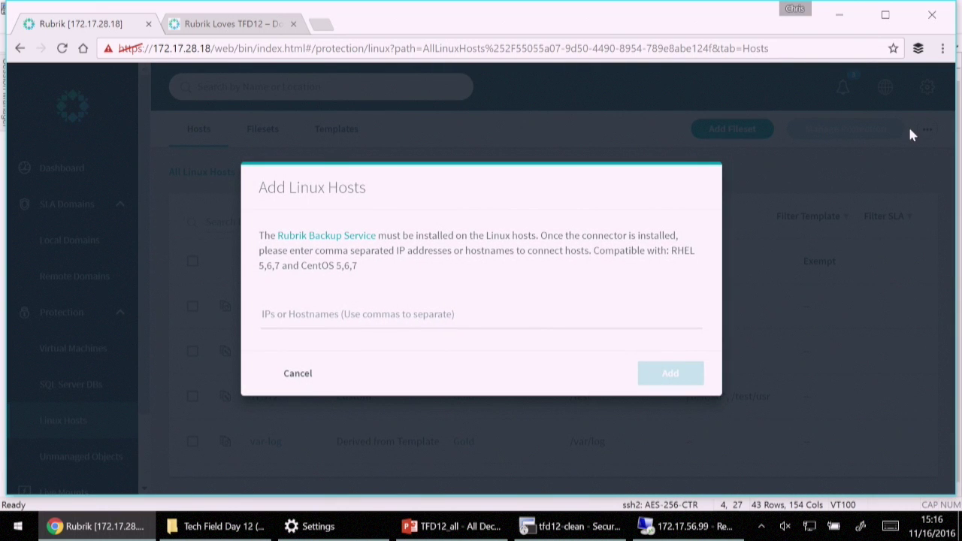
left_click(454, 312)
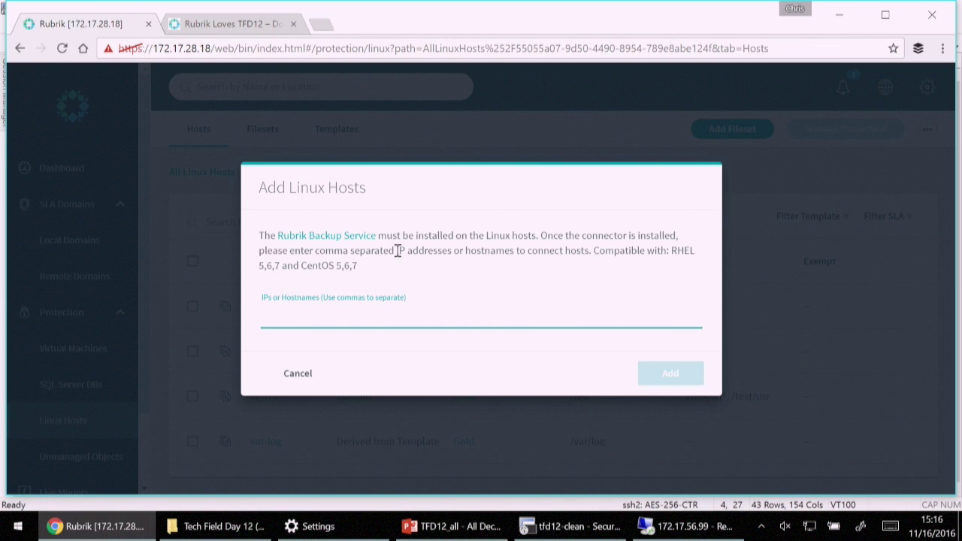
Start the Rubrik Backup Service download, cancel saving it, and go to the clean host's terminal
left_click(344, 238)
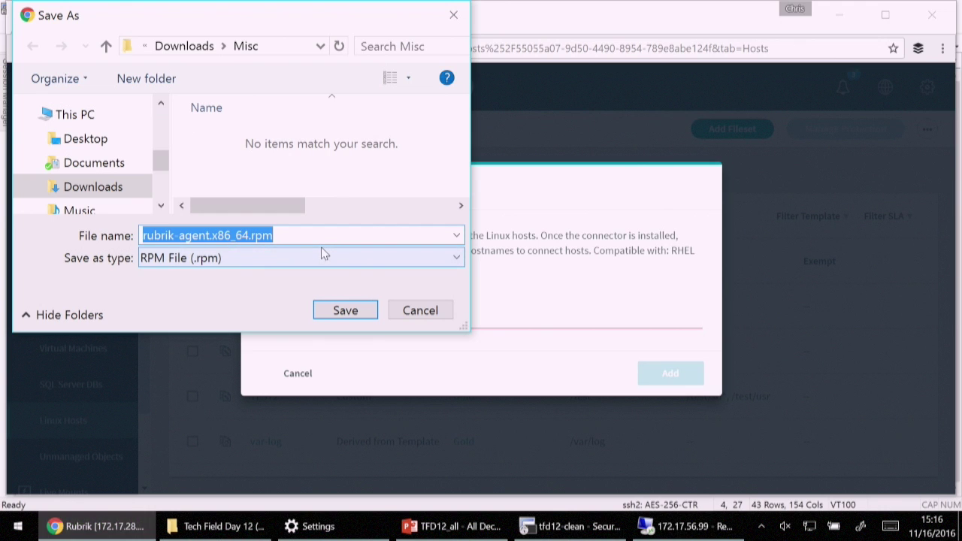
left_click(411, 312)
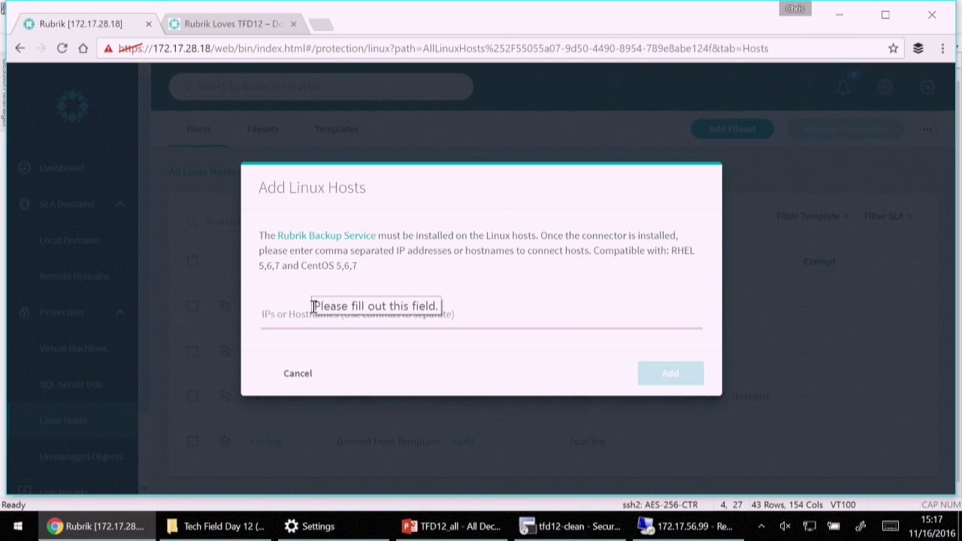
left_click(552, 526)
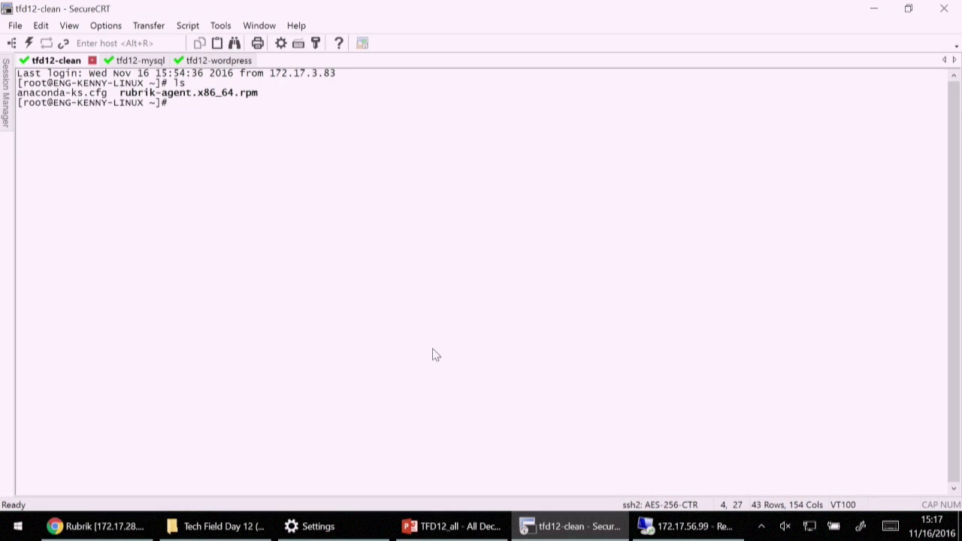
Check rubrik-agent.x86_64.rpm is 5.0M with ls -lh, then prepare rpm -i rubrik-agent.x86_64.rpm
type("ls -lh rubrik-agent.x86_64.rpm")
key("Return")
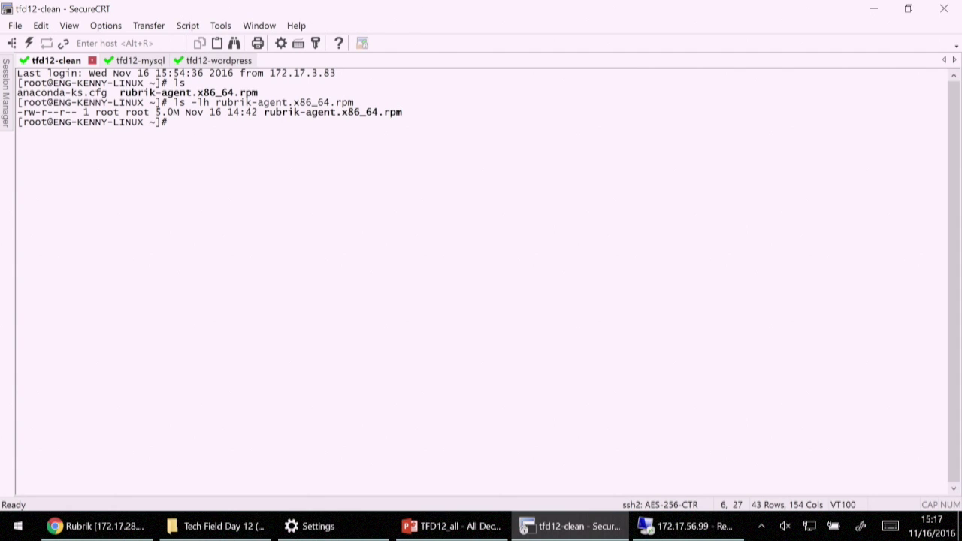
type("rpm -i rubr")
key("Tab")
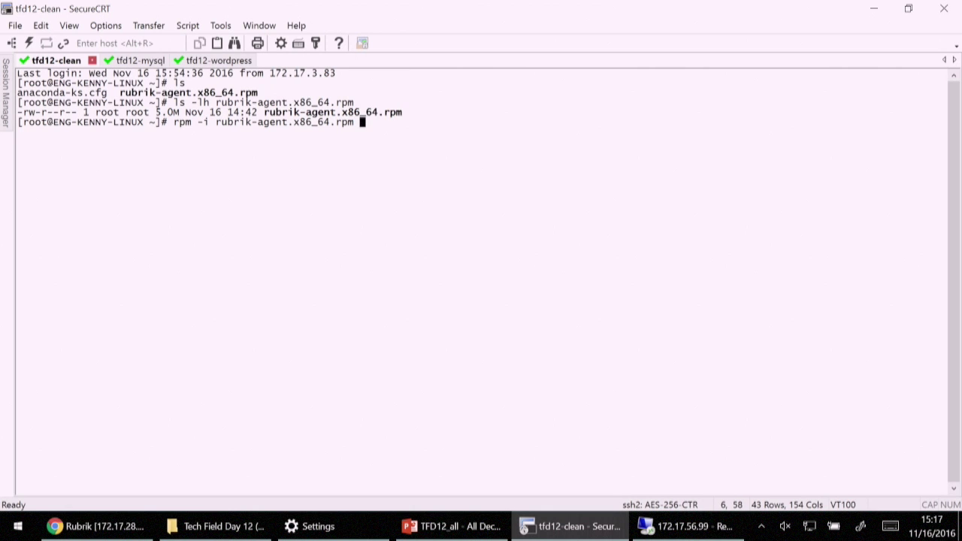
Run rpm -i rubrik-agent.x86_64.rpm so the agent installs and both daemons come up
key("Return")
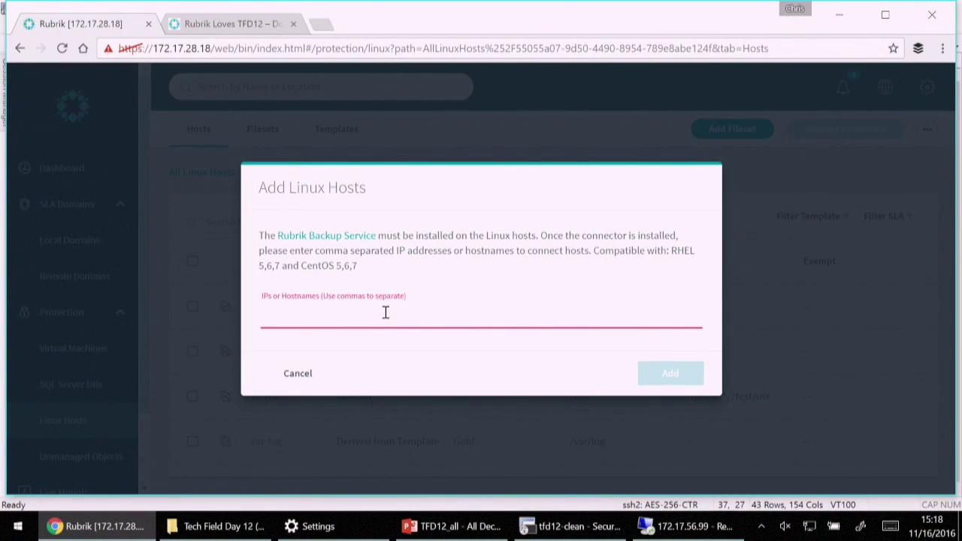
Enter the clean host's hostname (ENG-…) in IPs or Hostnames and add it to Rubrik
type("ENG-KENNY-LINUX")
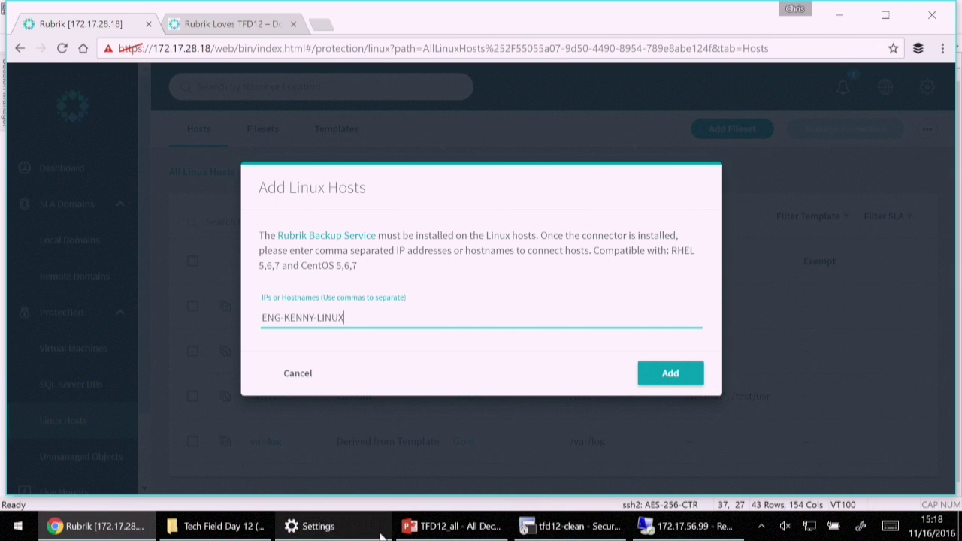
left_click(525, 523)
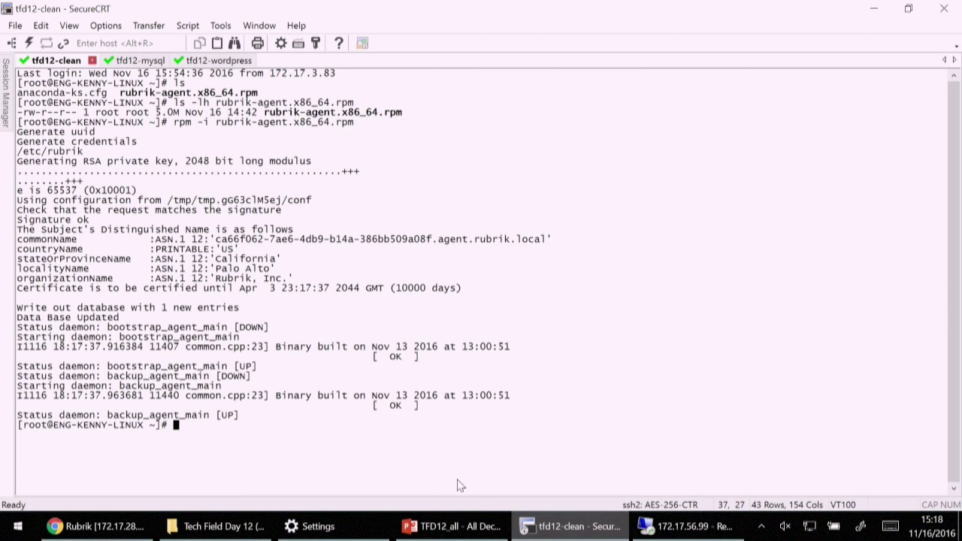
left_click(122, 528)
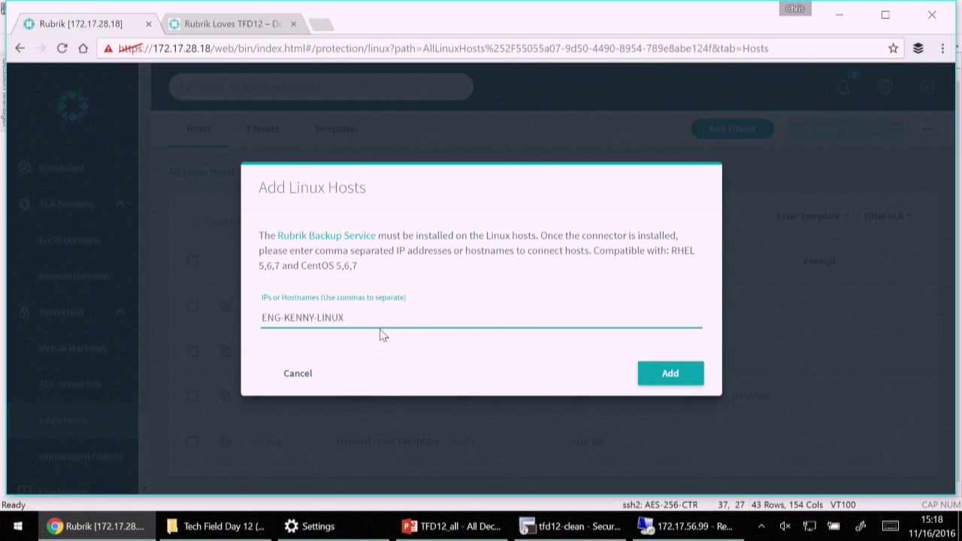
left_click(665, 374)
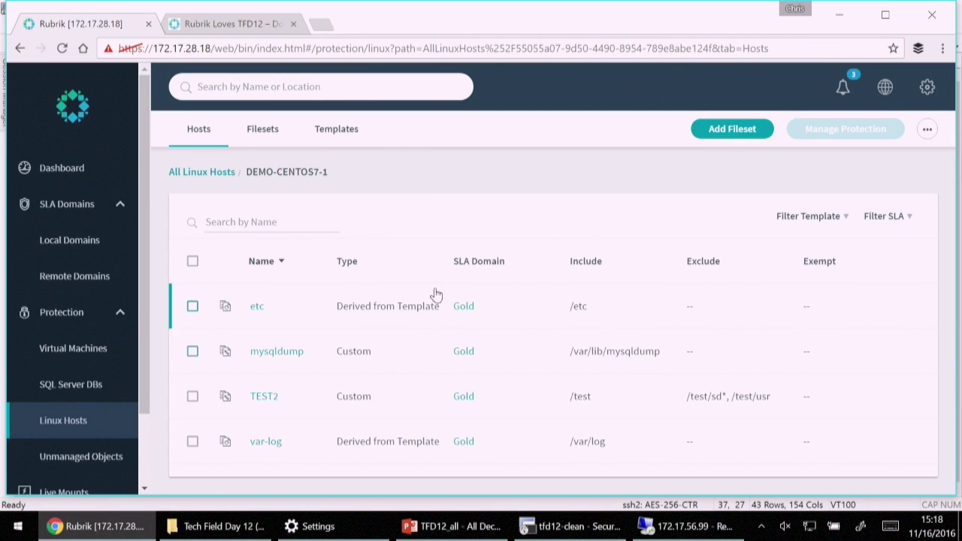
Back in All Linux Hosts, select the new Connected host and open Add Fileset
left_click(211, 173)
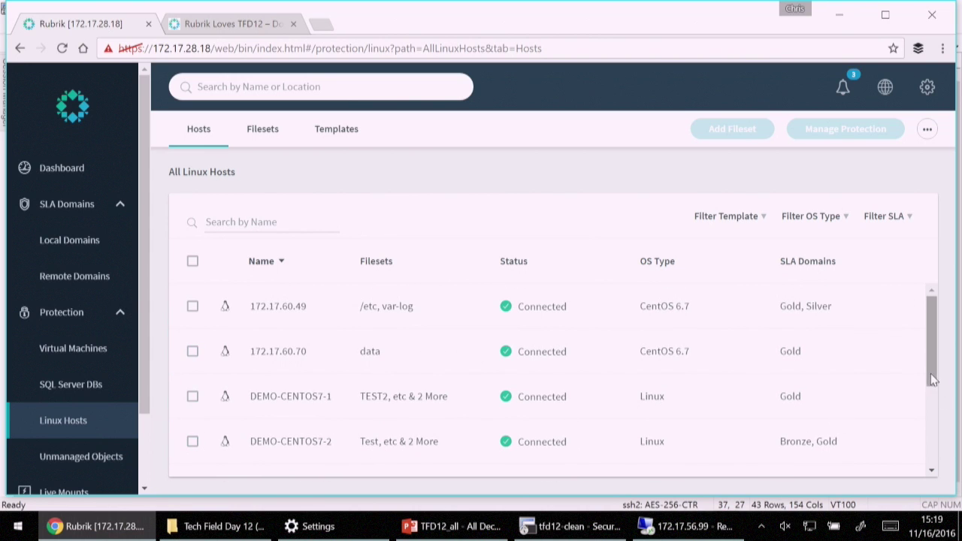
left_click_drag(932, 389, 932, 431)
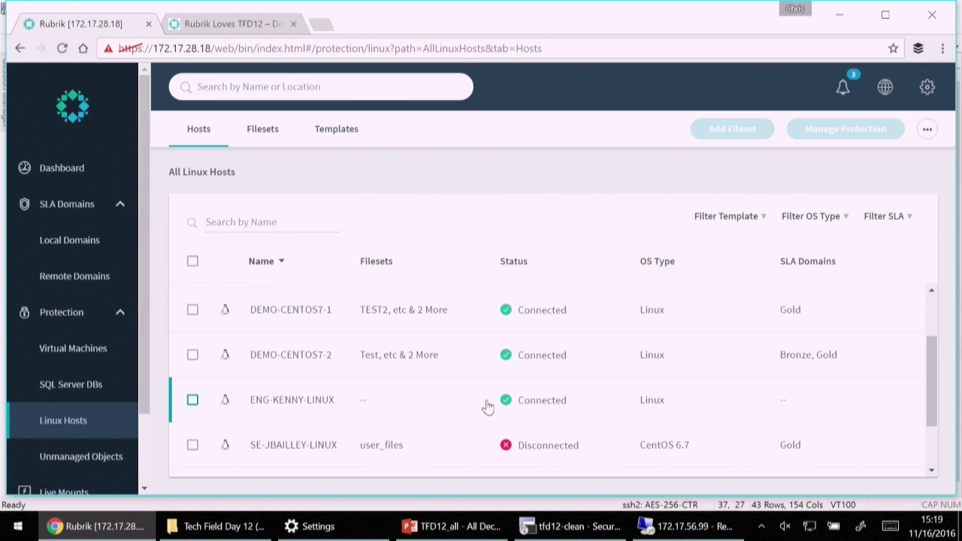
left_click(488, 406)
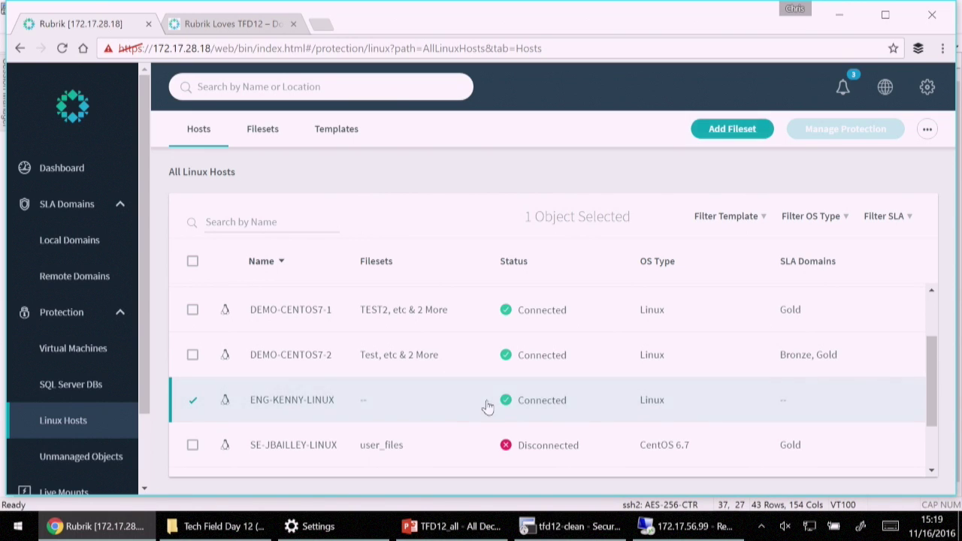
left_click(731, 129)
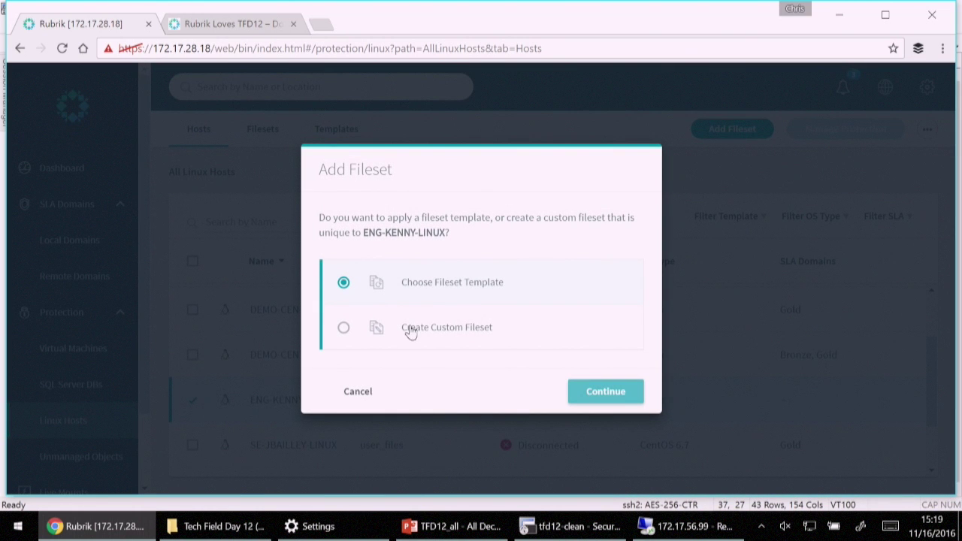
Abandon the custom fileset and create a var-log fileset from the template for the new host
left_click(411, 333)
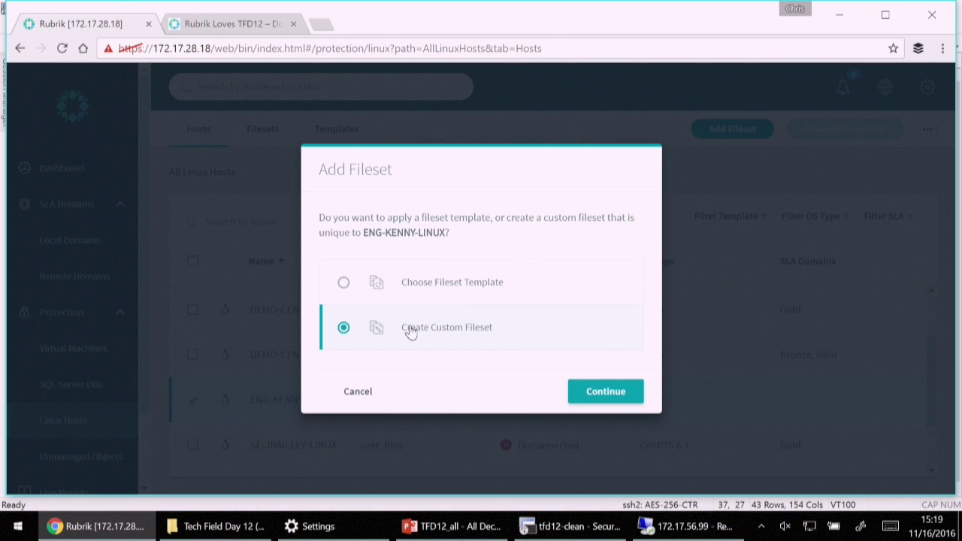
left_click(603, 391)
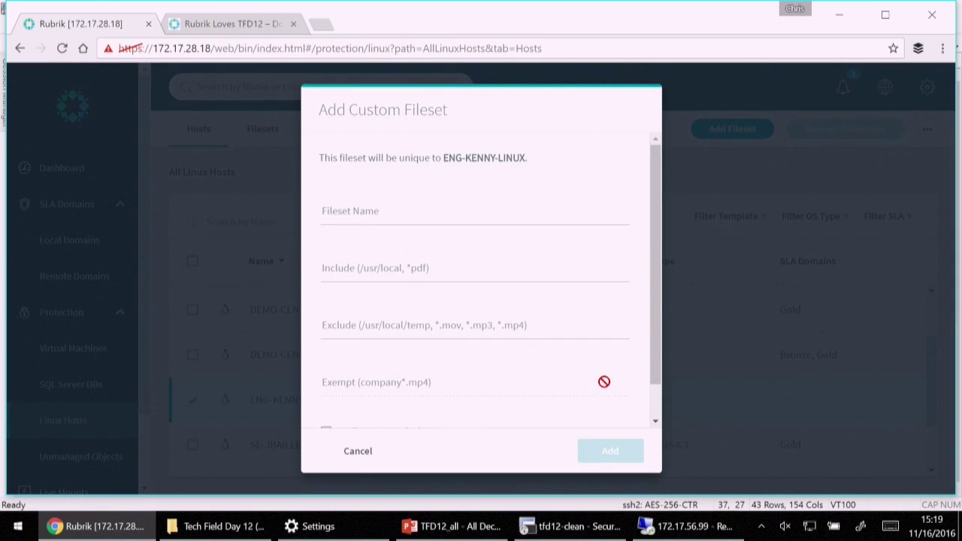
left_click(368, 451)
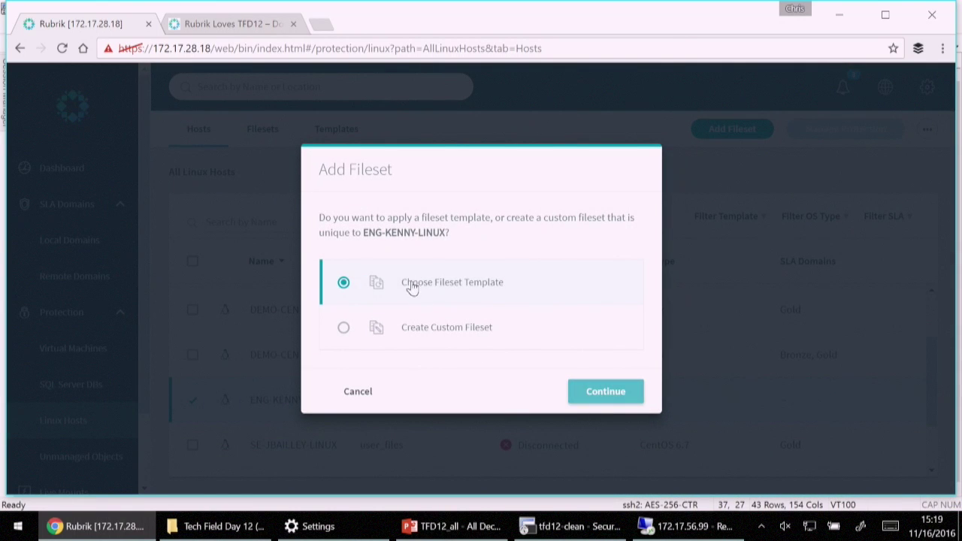
left_click(615, 393)
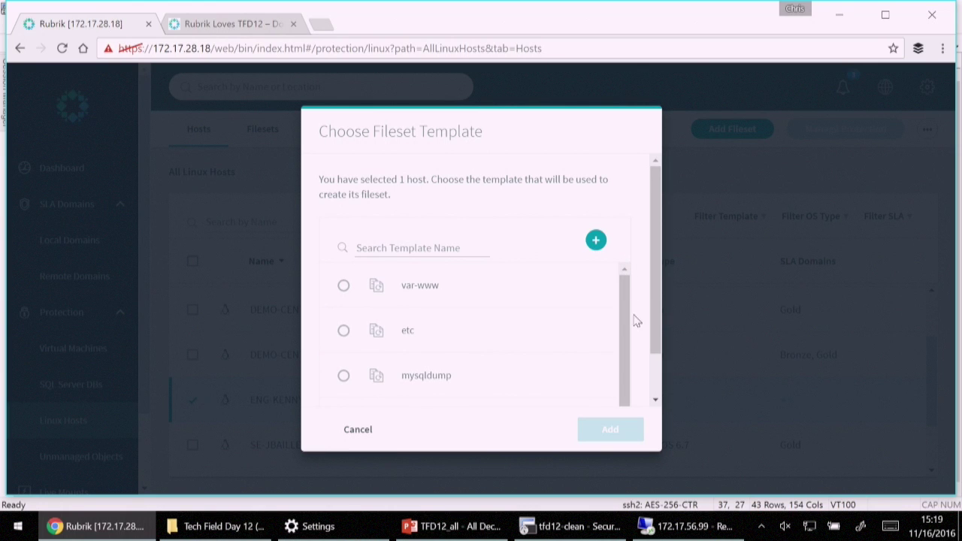
scroll(658, 322, "down", 2)
left_click(466, 376)
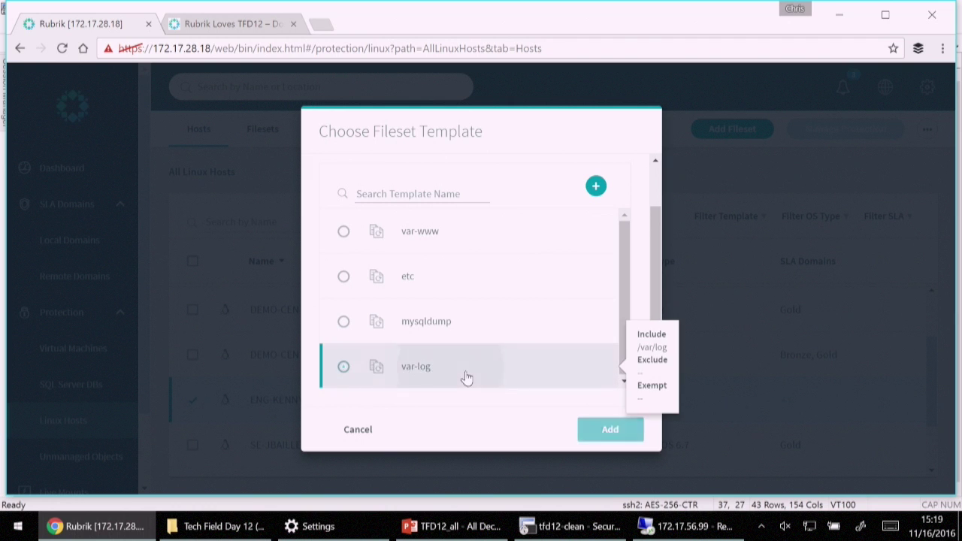
left_click(609, 429)
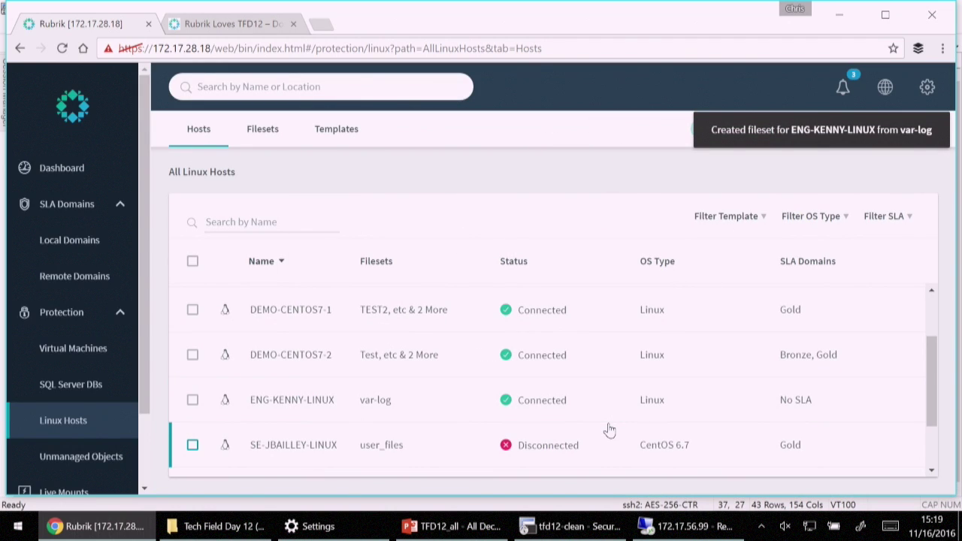
left_click(456, 406)
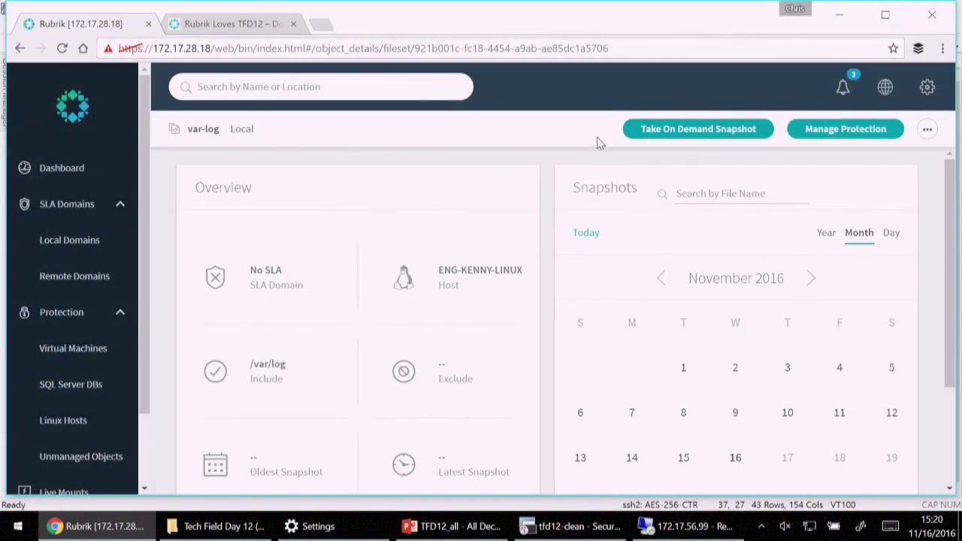
Assign the TechFieldDay SLA Domain to the var-log fileset on ENG-KENNY-LINUX and submit
left_click(819, 128)
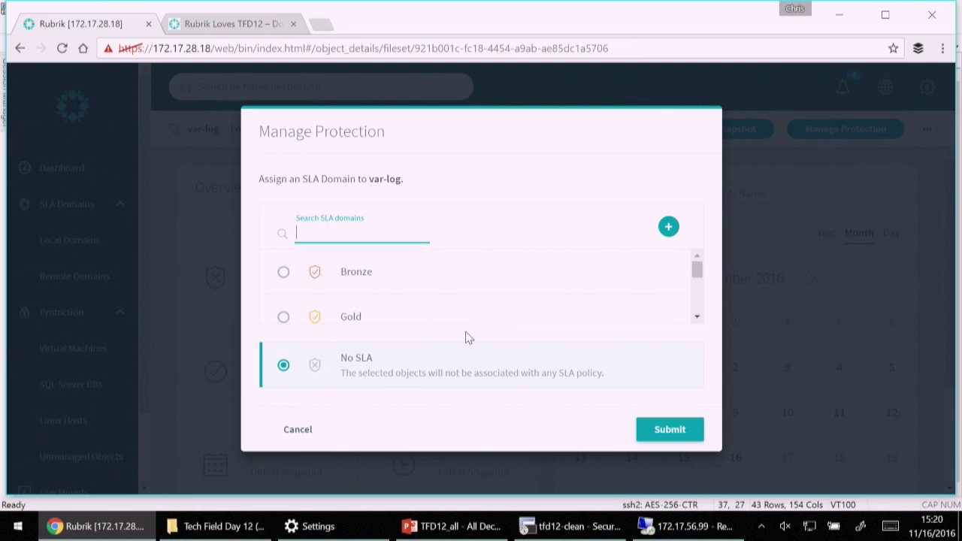
left_click_drag(698, 269, 696, 295)
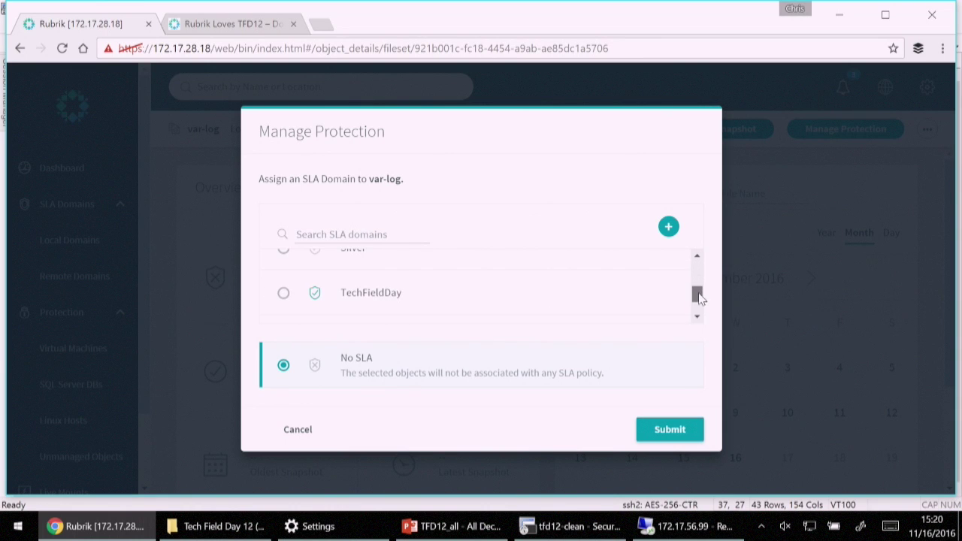
mouse_move(364, 307)
left_click(282, 294)
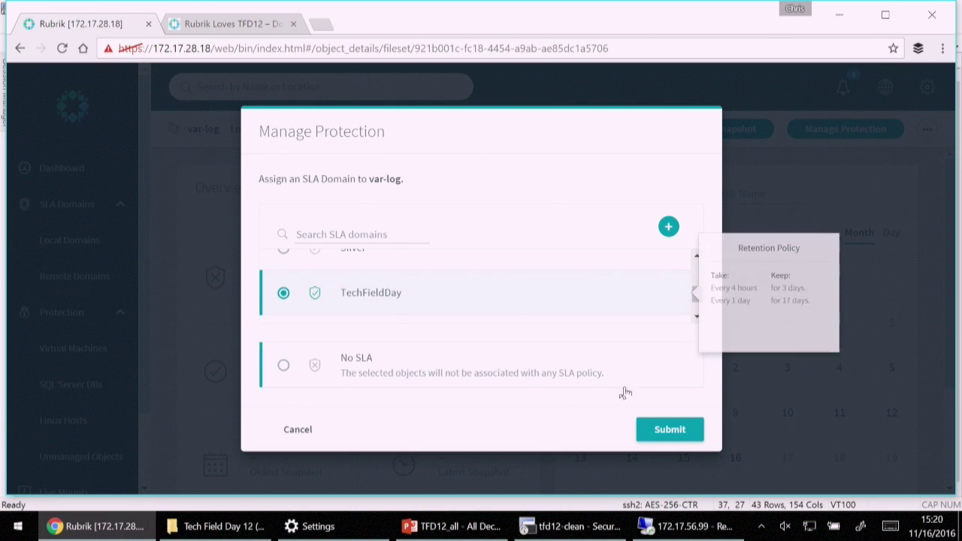
left_click(671, 429)
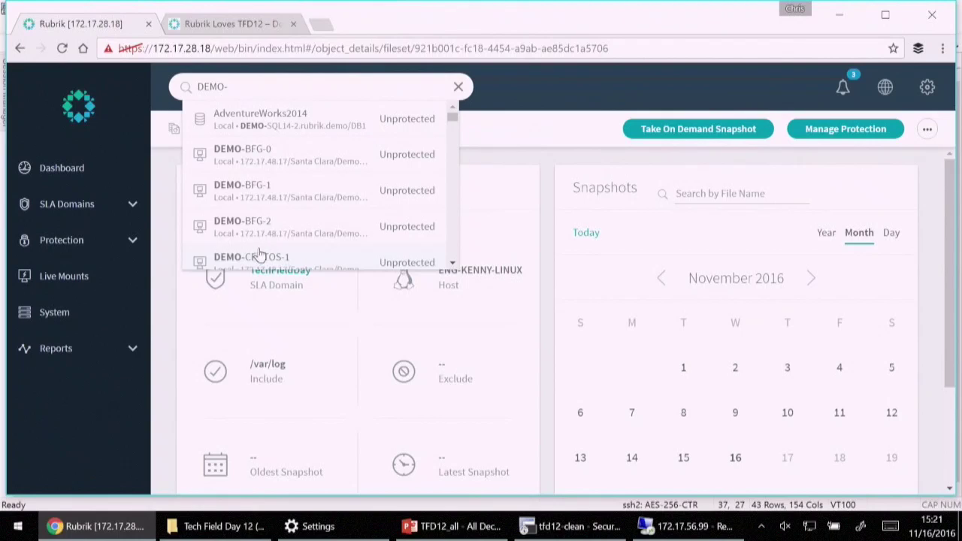
Open DEMO-CENTOS-2 from the DEMO- search results, review its page, then search DEMO-CENTO
left_click(453, 264)
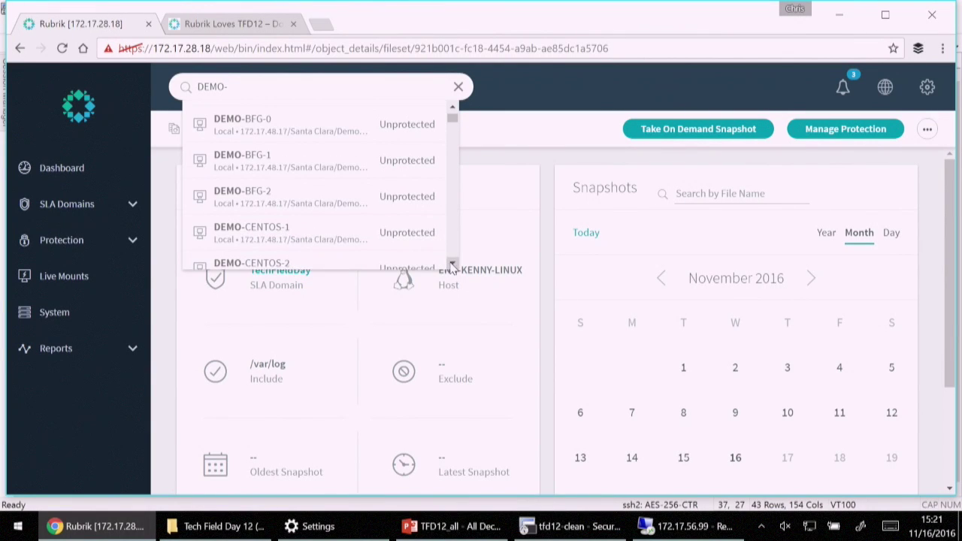
left_click(452, 264)
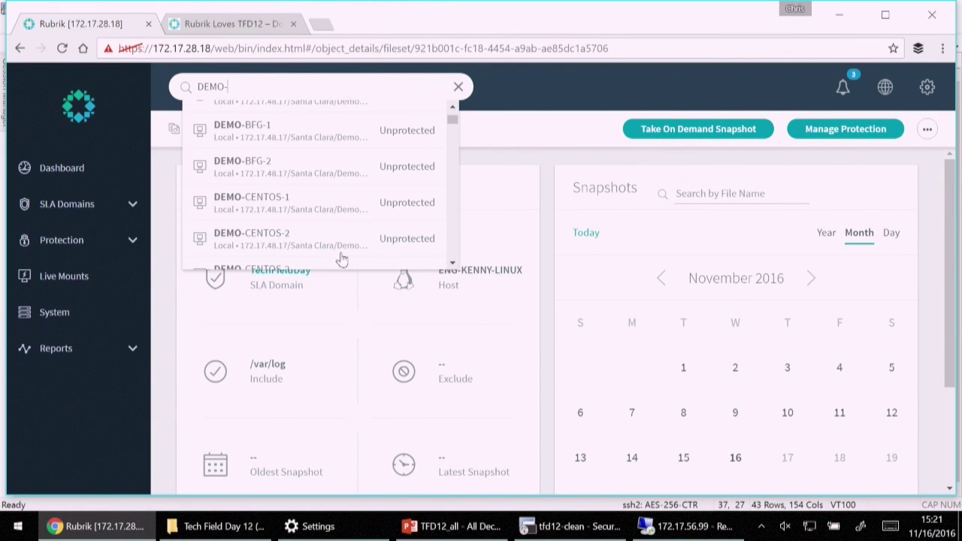
left_click(267, 237)
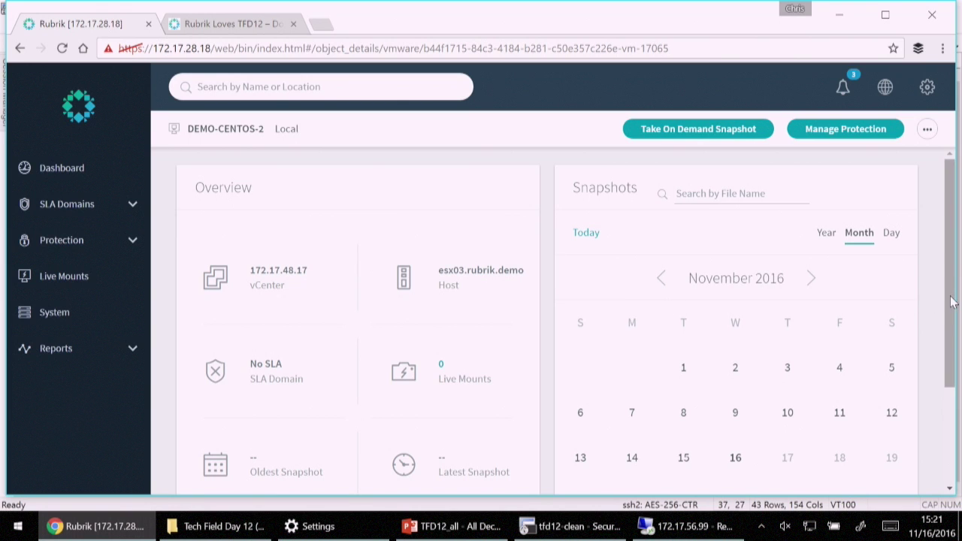
left_click_drag(952, 300, 953, 270)
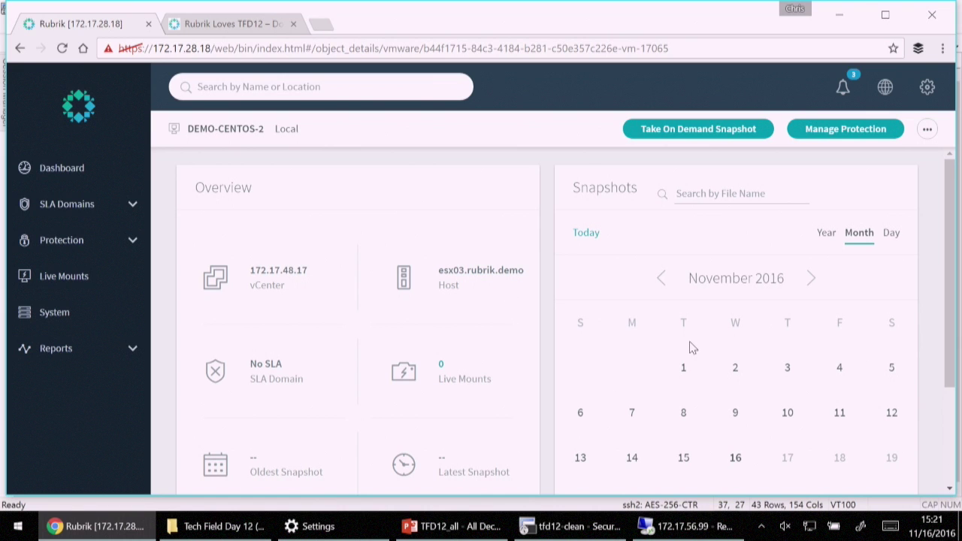
mouse_move(951, 353)
left_mouse_down()
mouse_move(951, 456)
mouse_move(956, 364)
left_mouse_up()
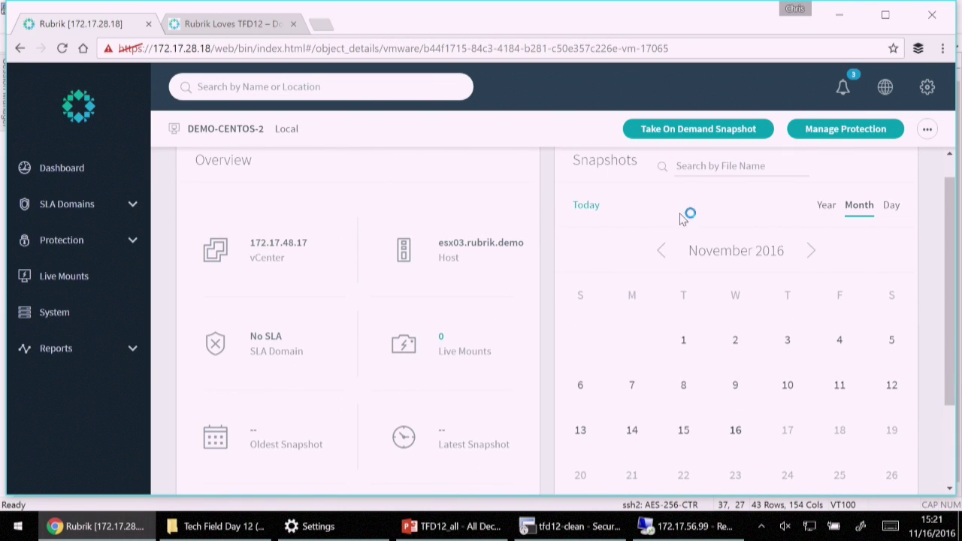
left_click(408, 74)
type("DEMO-CENTOS-2")
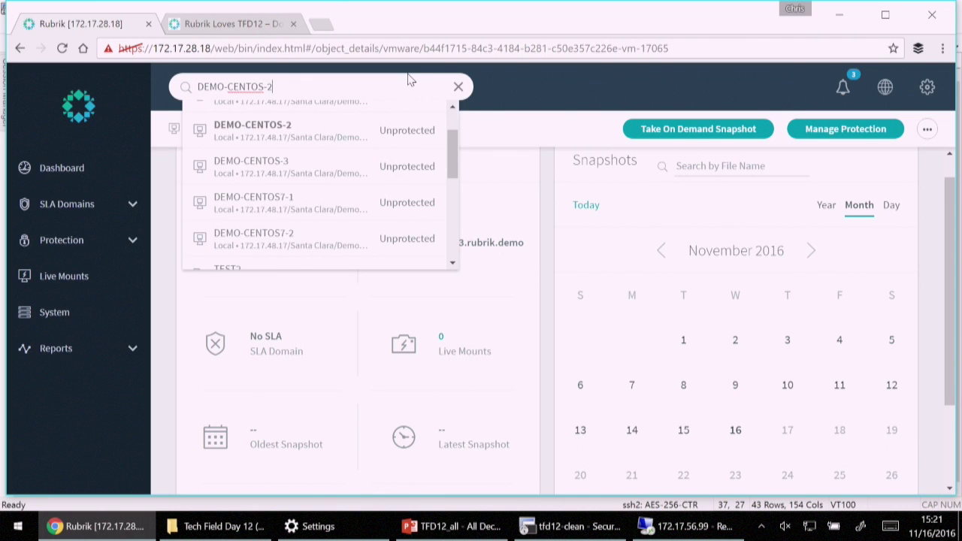
Search for var-www and open the var-www fileset on DEMO-CENTOS7-2
key("BackSpace")
key("BackSpace")
key("BackSpace")
key("BackSpace")
key("BackSpace")
key("BackSpace")
key("BackSpace")
key("BackSpace")
key("BackSpace")
key("BackSpace")
key("BackSpace")
key("BackSpace")
key("BackSpace")
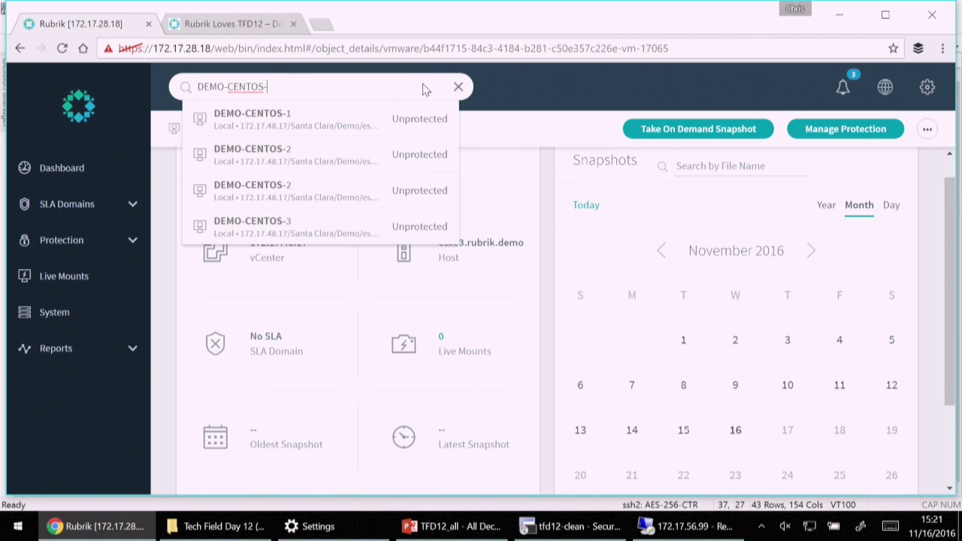
type("var-www")
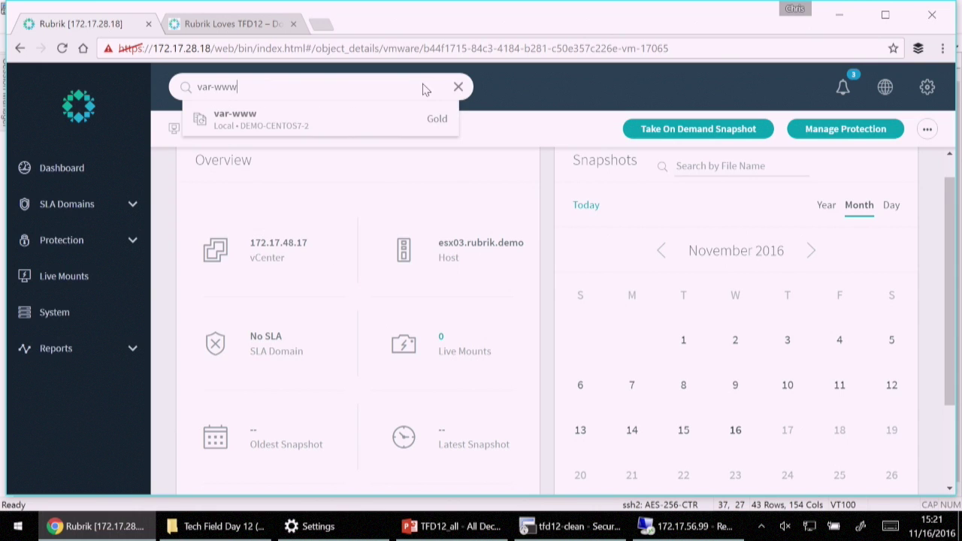
left_click(251, 119)
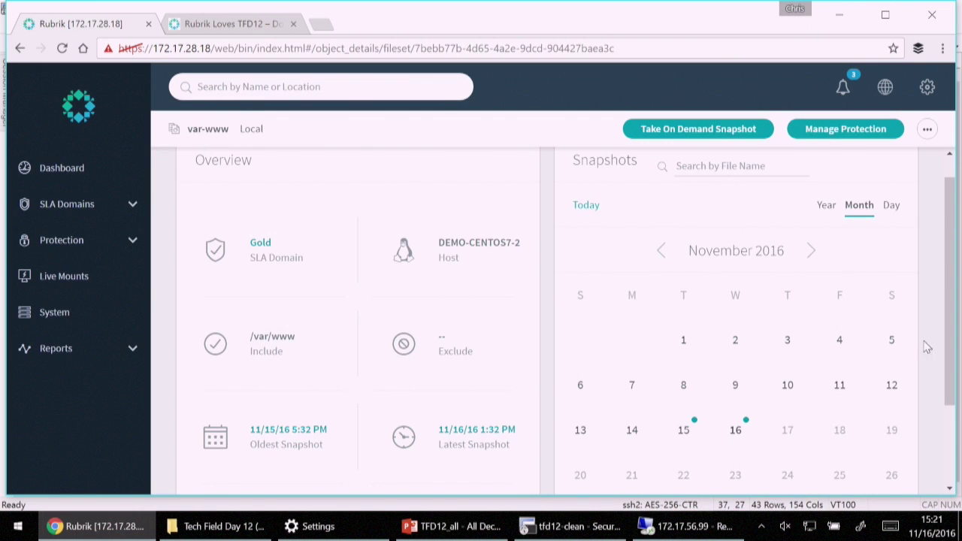
scroll(950, 329, "down", 3)
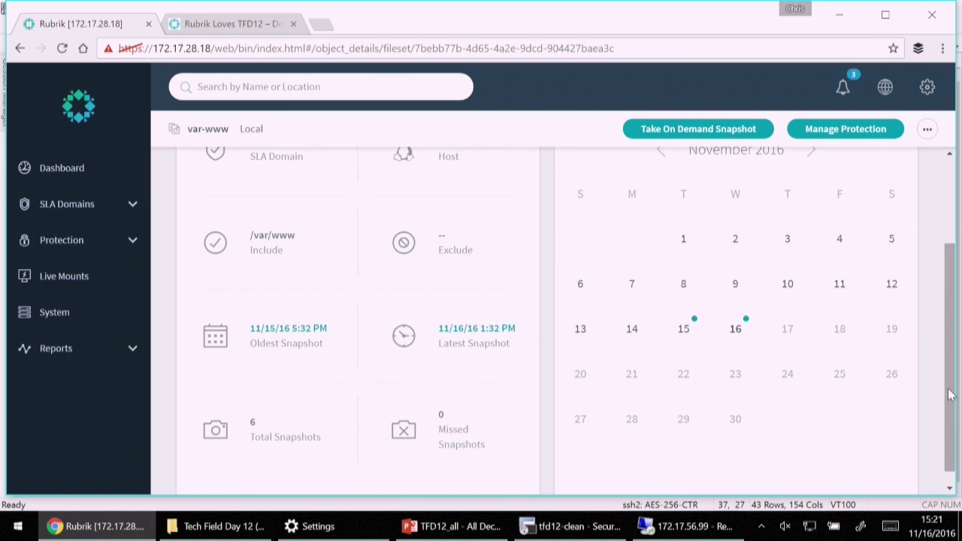
Browse files of the November 16, 2016 1:32 PM var-www snapshot
left_click(750, 329)
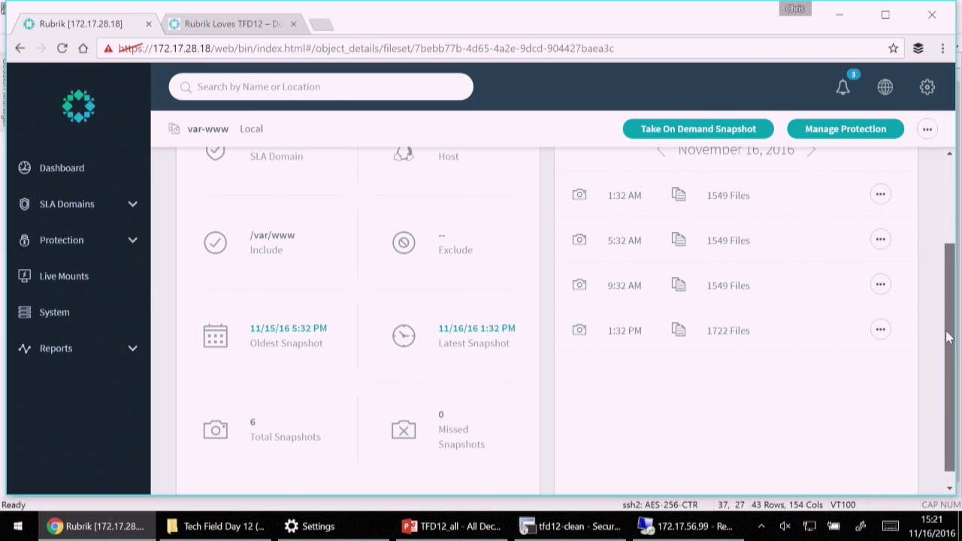
left_click_drag(949, 334, 948, 319)
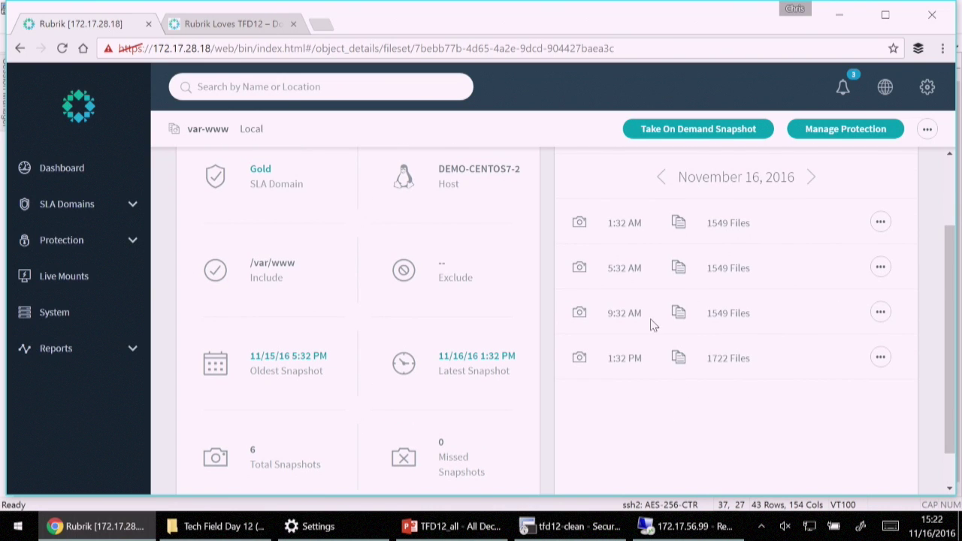
left_click(882, 358)
left_click(839, 366)
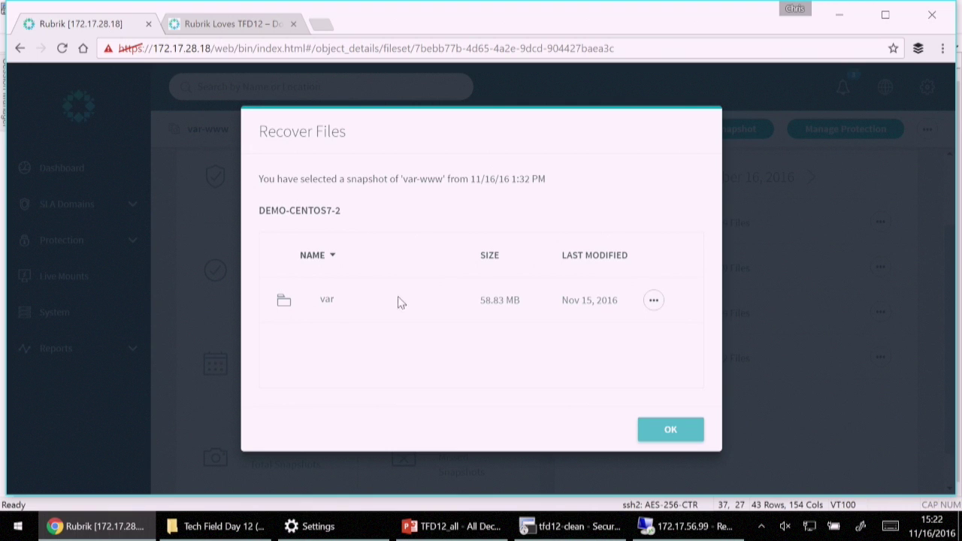
Drill down through var, www, html and wordpress in the snapshot
left_click(327, 302)
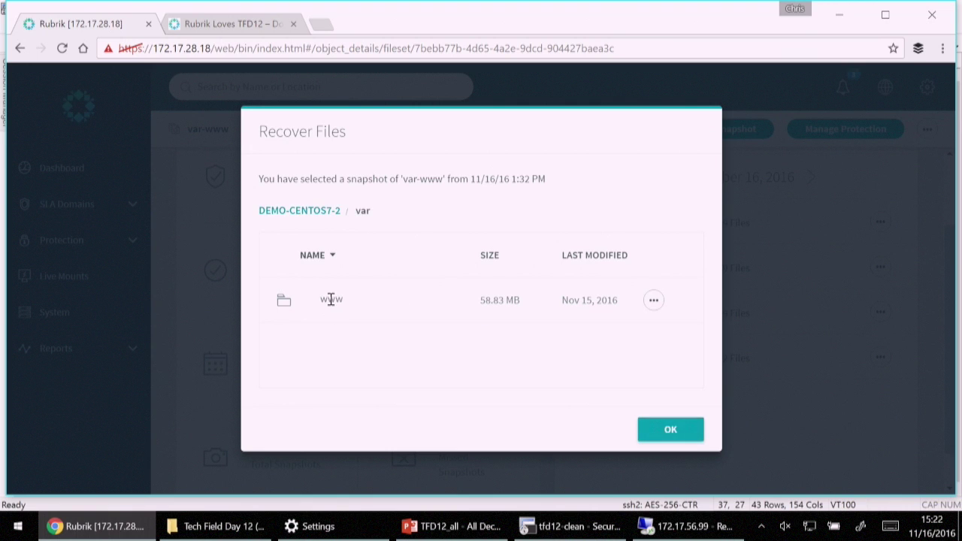
left_click(331, 301)
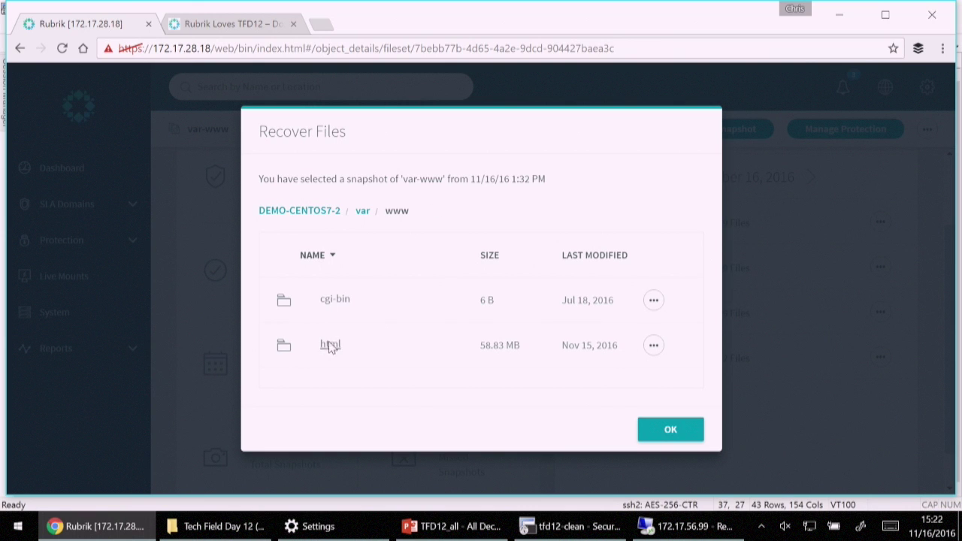
left_click(328, 344)
left_click(330, 299)
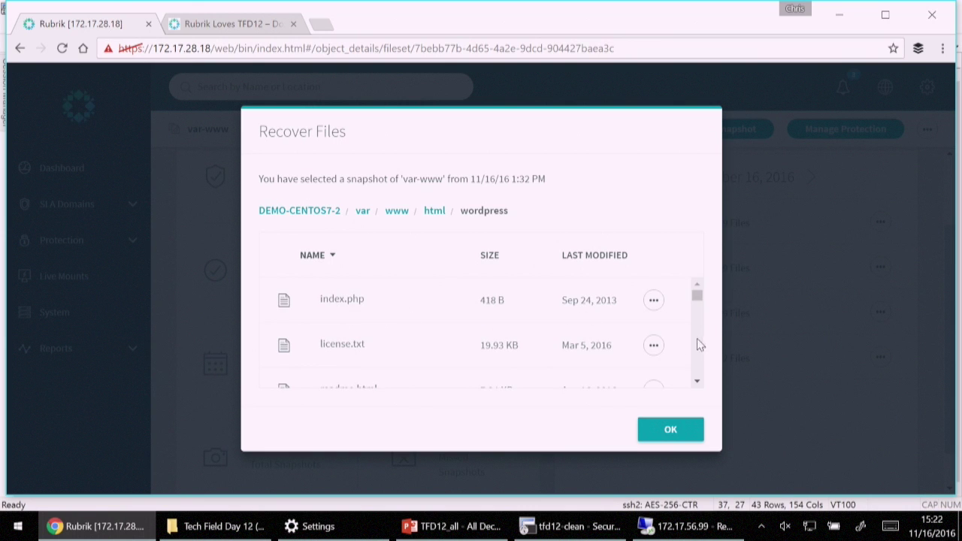
left_click_drag(698, 297, 698, 344)
scroll(699, 340, "up", 3)
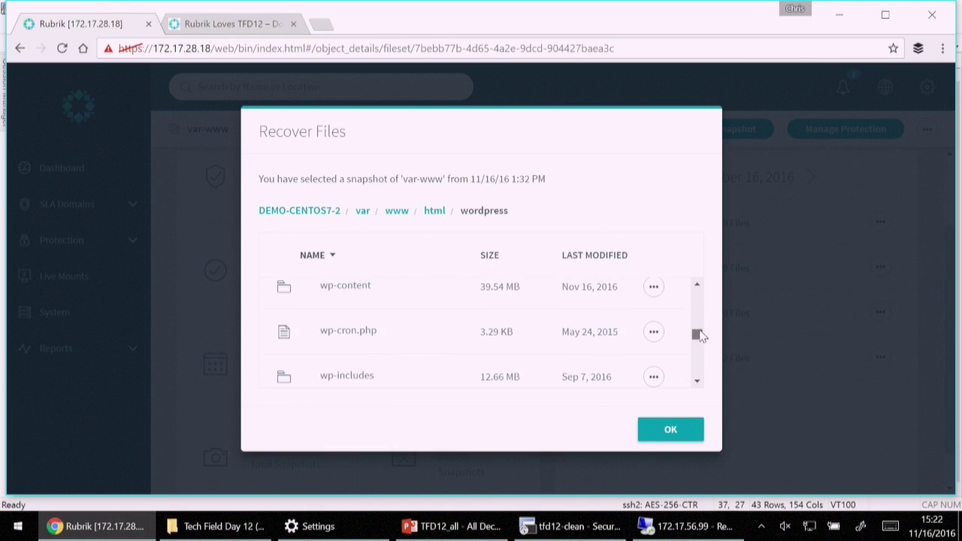
Peek into wp-content, return to wordpress, and choose Export for wp-config.php
left_click(359, 319)
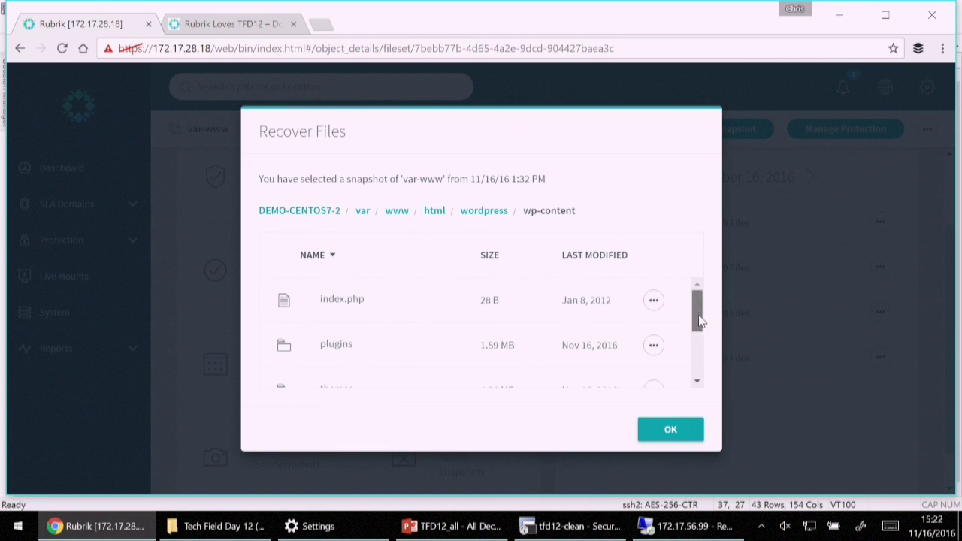
left_click_drag(698, 321, 713, 301)
left_click(485, 215)
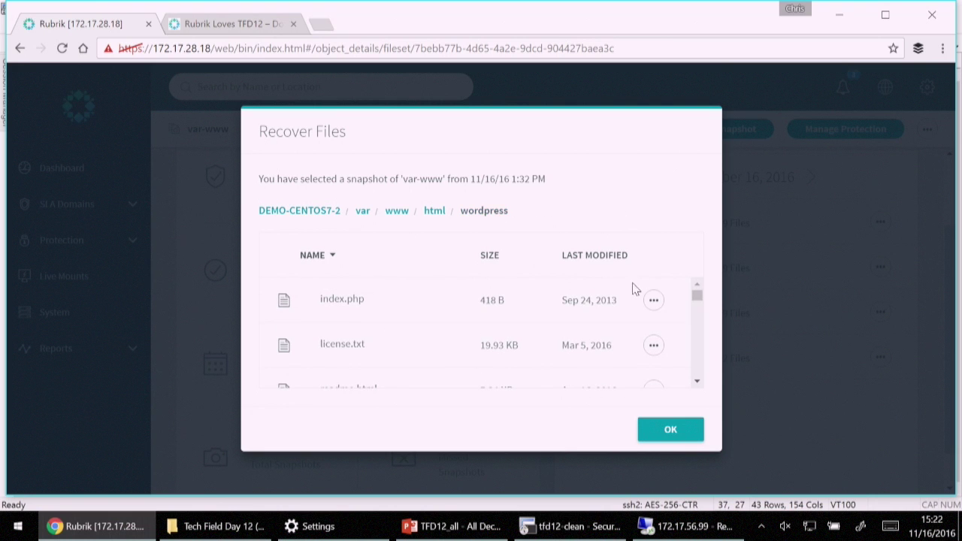
left_click_drag(697, 301, 702, 335)
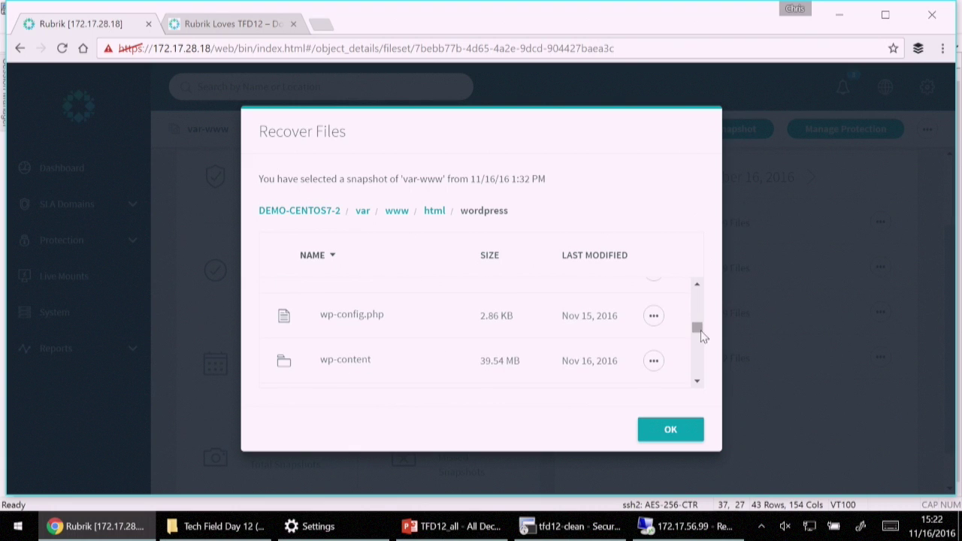
left_click(653, 314)
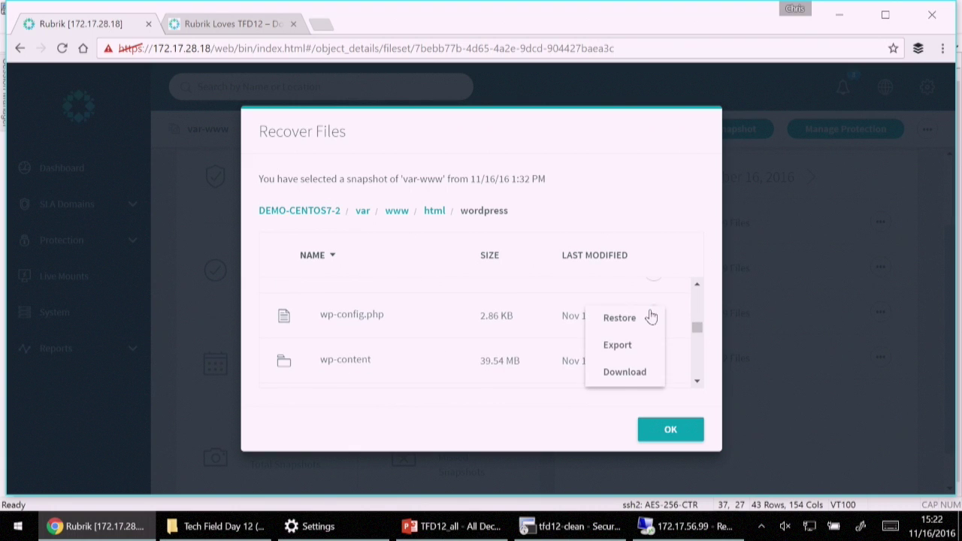
left_click(627, 351)
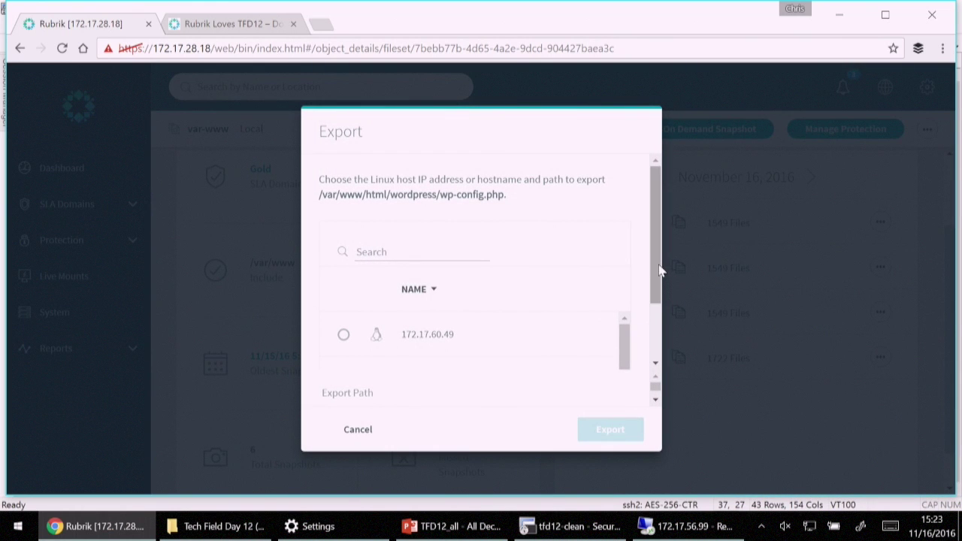
Review the Export dialog's host list, then reopen the var folder in Recover Files
mouse_move(660, 269)
left_mouse_down()
mouse_move(665, 327)
mouse_move(668, 273)
left_mouse_up()
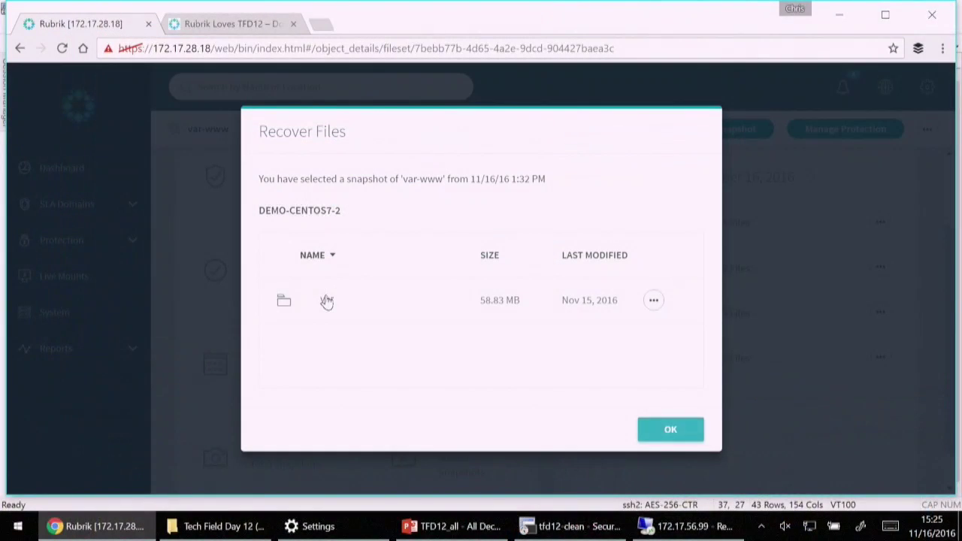
left_click(327, 300)
Open www, html and wordpress again and choose Export for wp-config.php
left_click(328, 302)
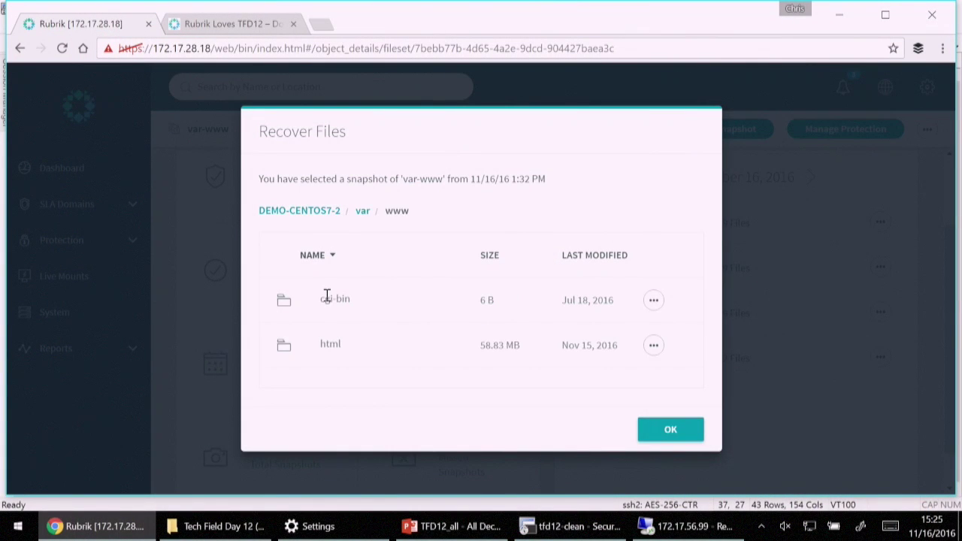
left_click(333, 345)
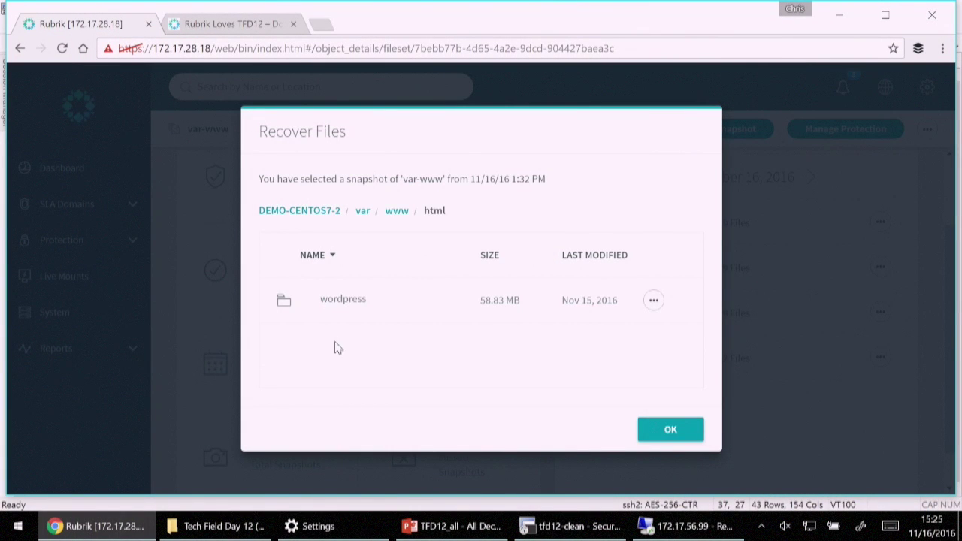
left_click(337, 299)
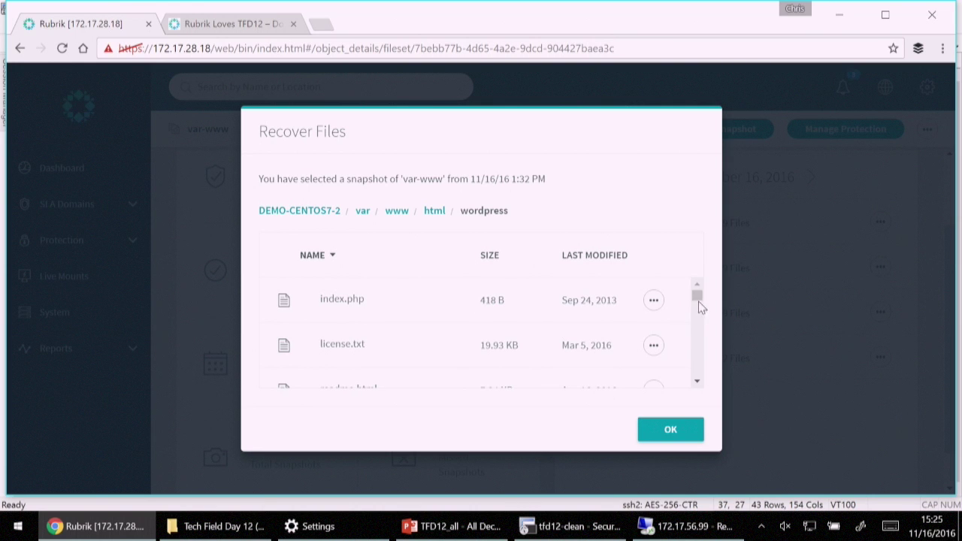
left_click_drag(698, 299, 717, 333)
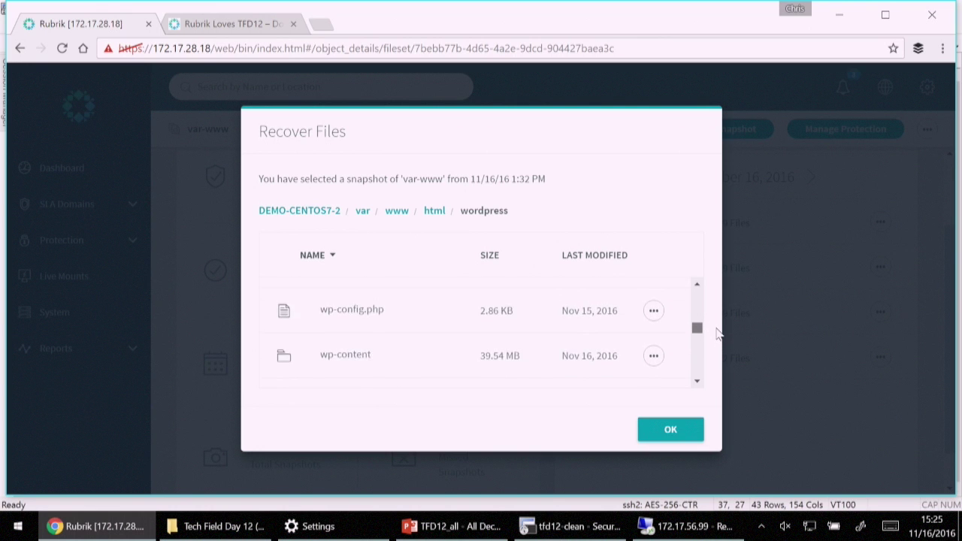
left_click(652, 315)
left_click(625, 348)
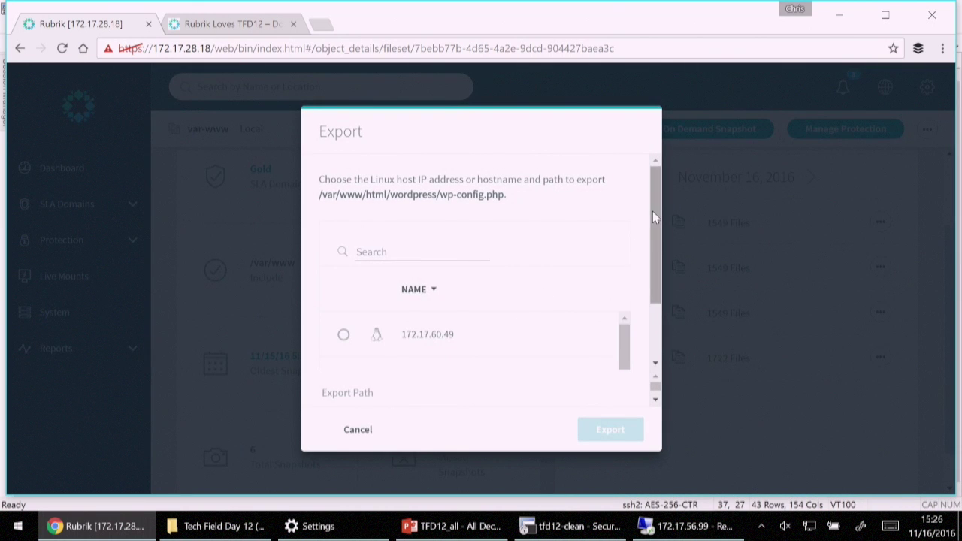
Export wp-config.php to the /tmp path on host ENG-KENNY-LINUX
left_click_drag(653, 218, 632, 302)
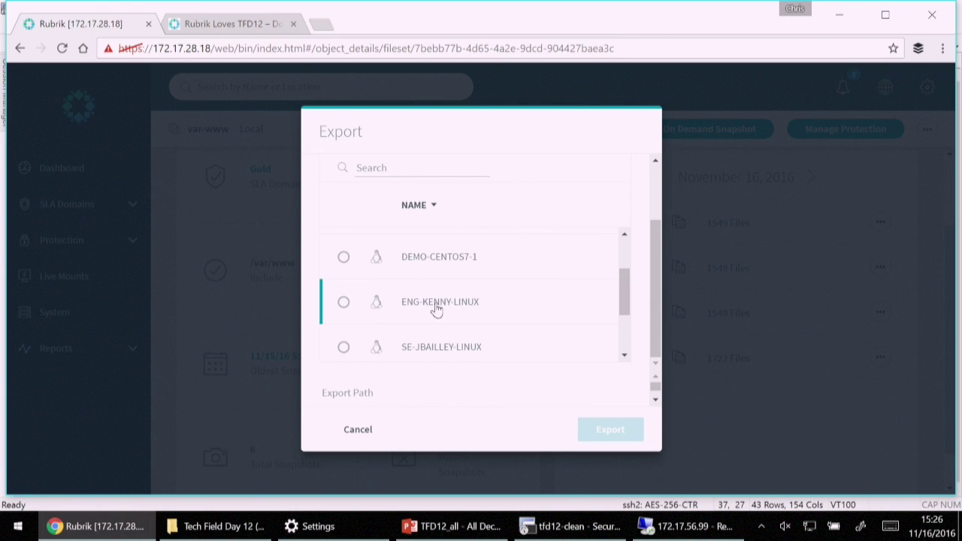
left_click(343, 301)
left_click(374, 392)
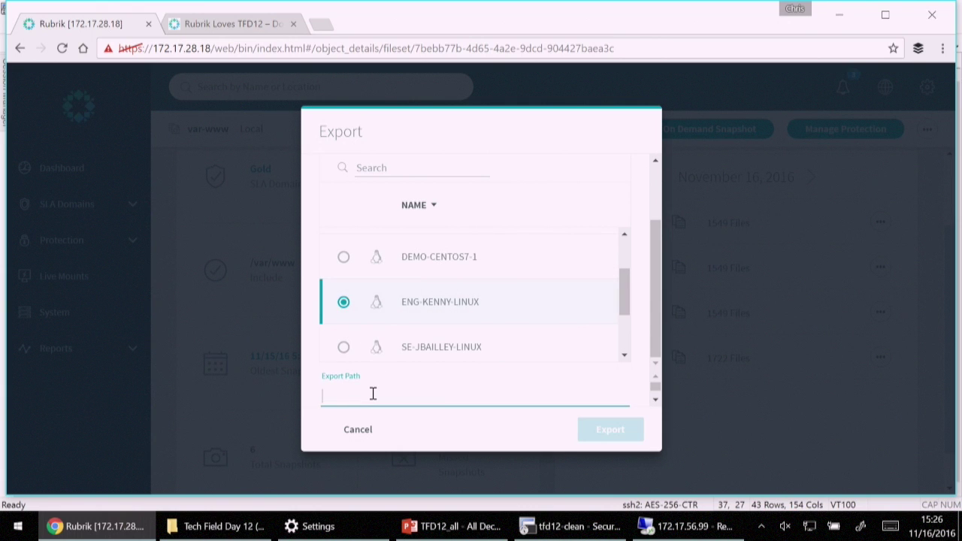
type("/tmp")
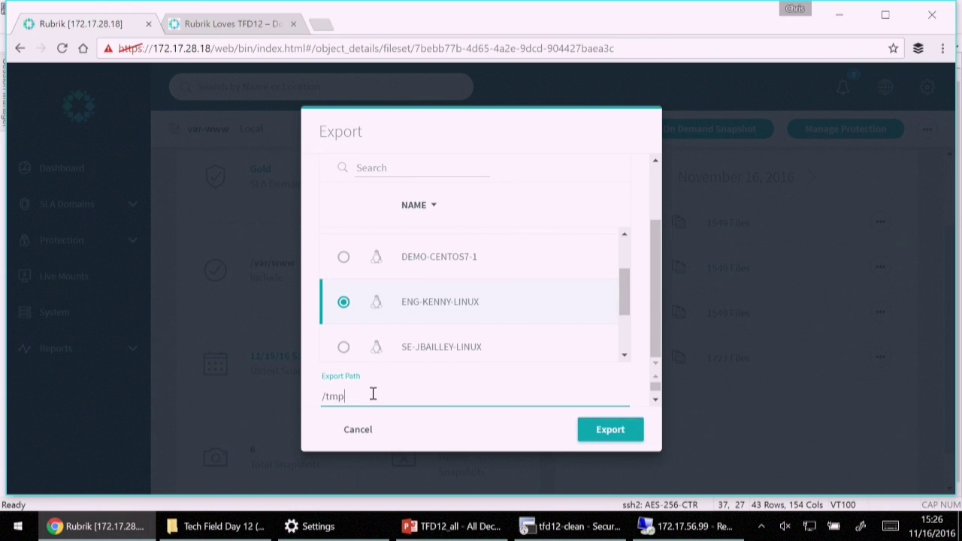
left_click(610, 430)
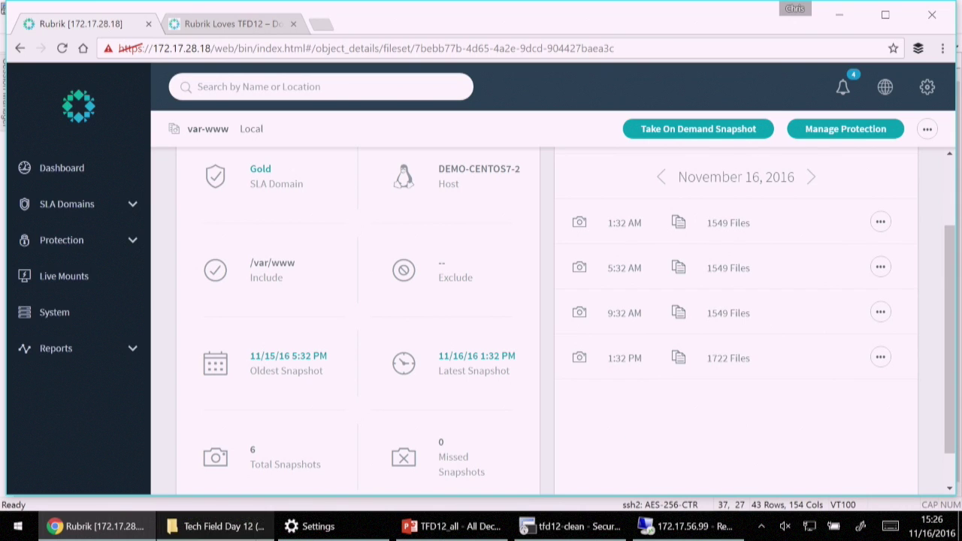
left_click(673, 526)
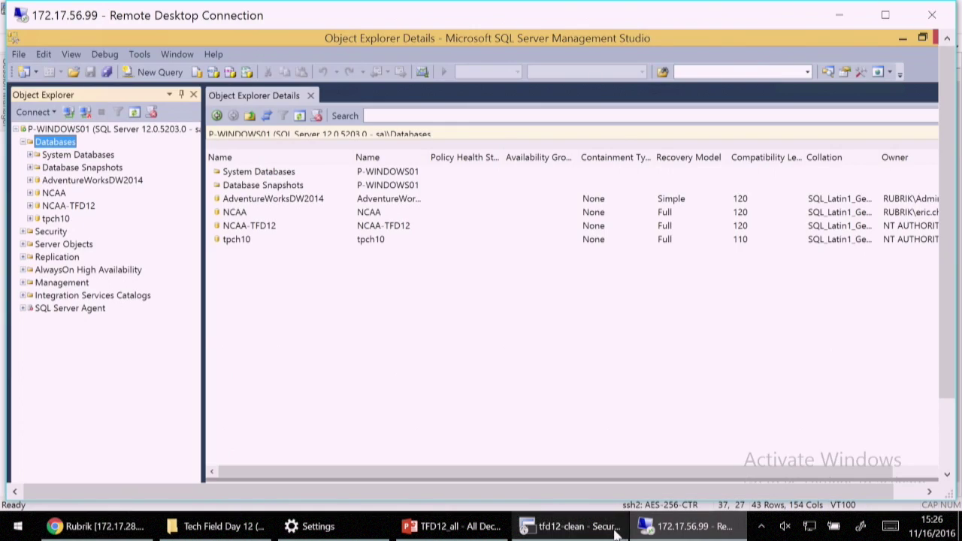
In the tfd12-clean session, change to /tmp, list it, and open wp-config.php in vim
left_click(605, 526)
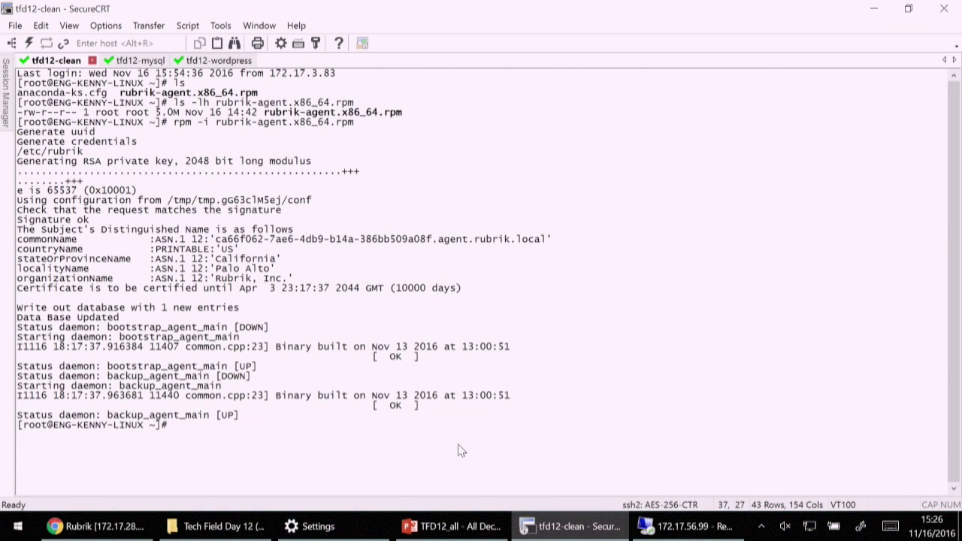
type("ls")
key("Return")
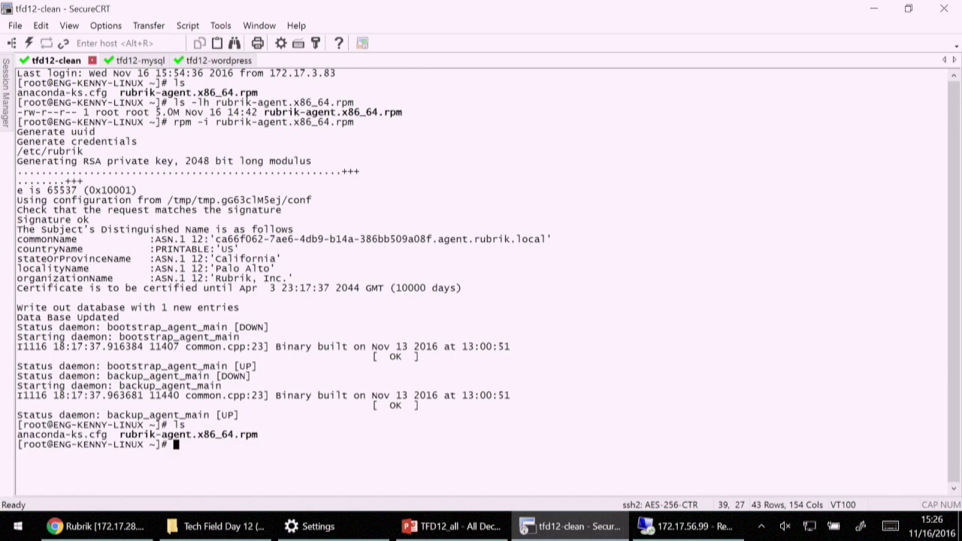
type("cd t/m")
key("BackSpace")
key("BackSpace")
type("tmp/")
key("Return")
type("ls")
key("Return")
type("vim wp-config.php")
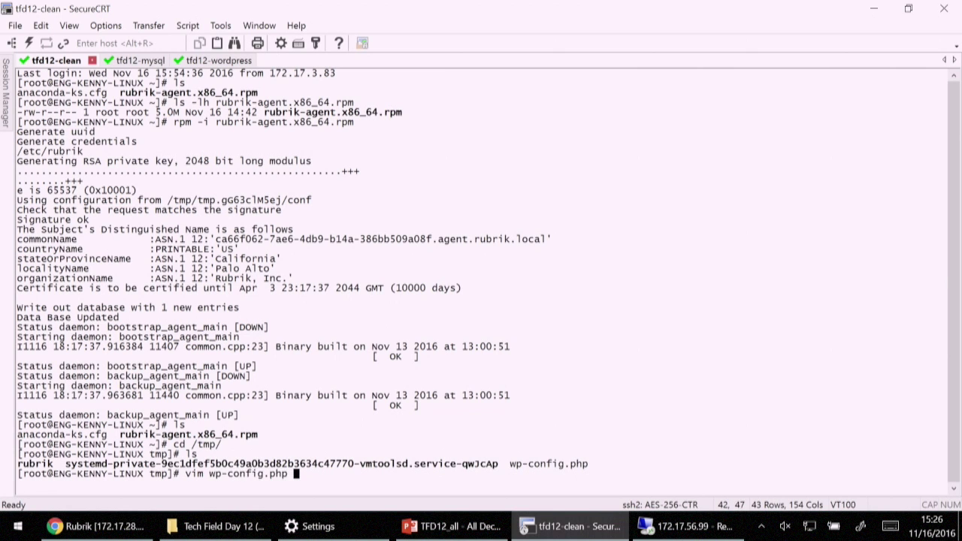
key("Return")
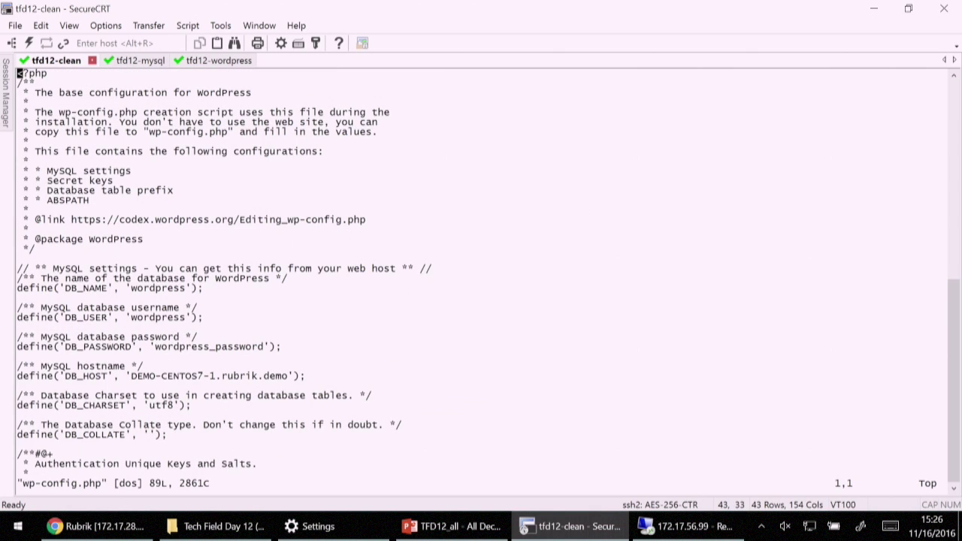
Jump to the end of wp-config.php, then quit vim back to the shell
key("shift+g")
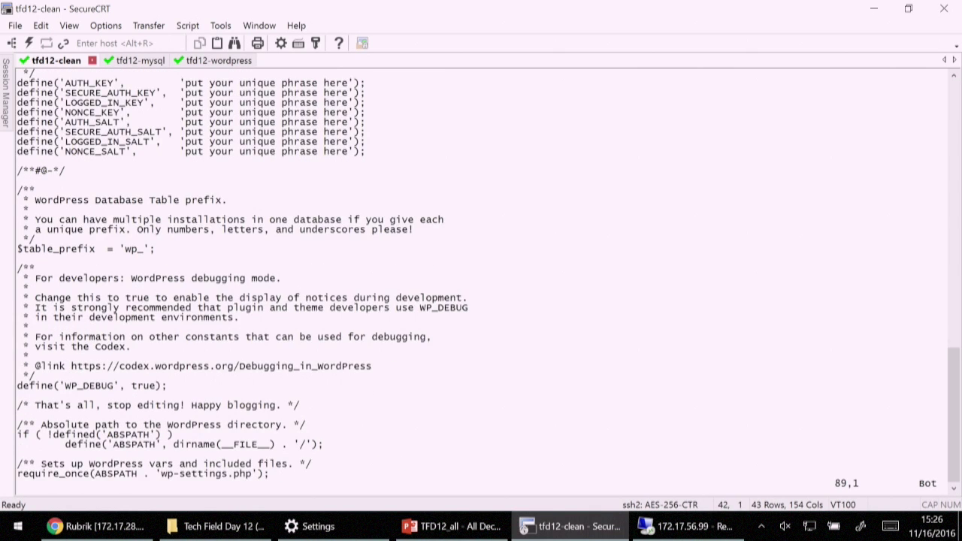
key("u")
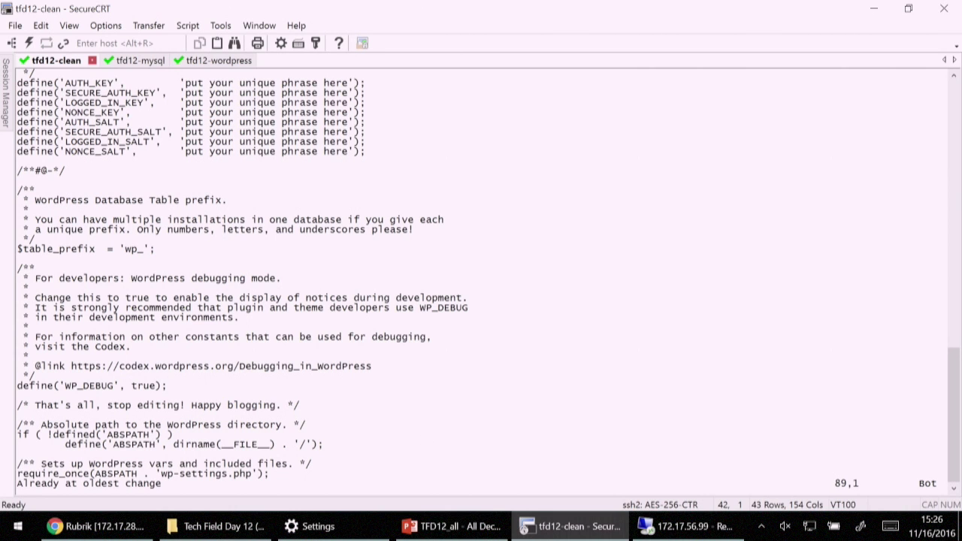
key("shift+k")
key("Return")
key("shift+k")
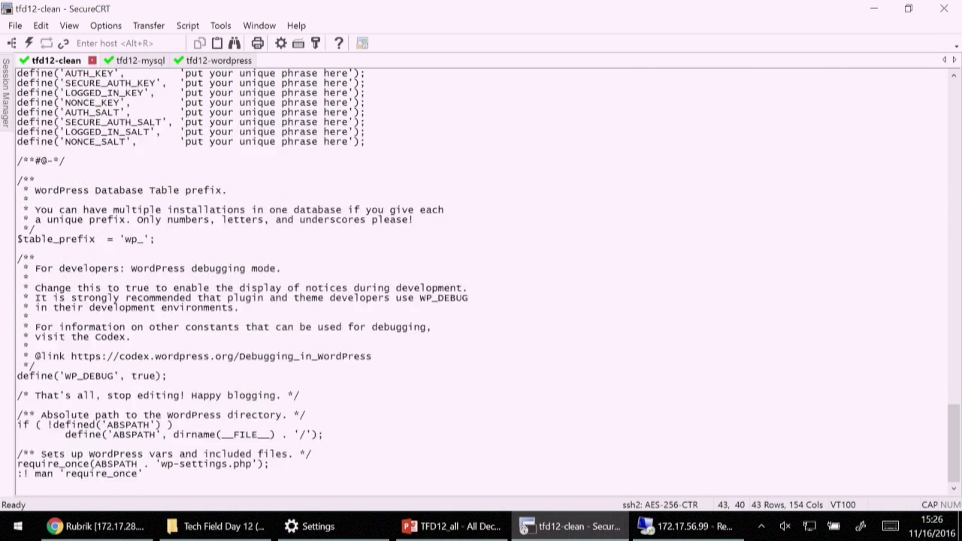
key("Return")
type(":Q")
key("Return")
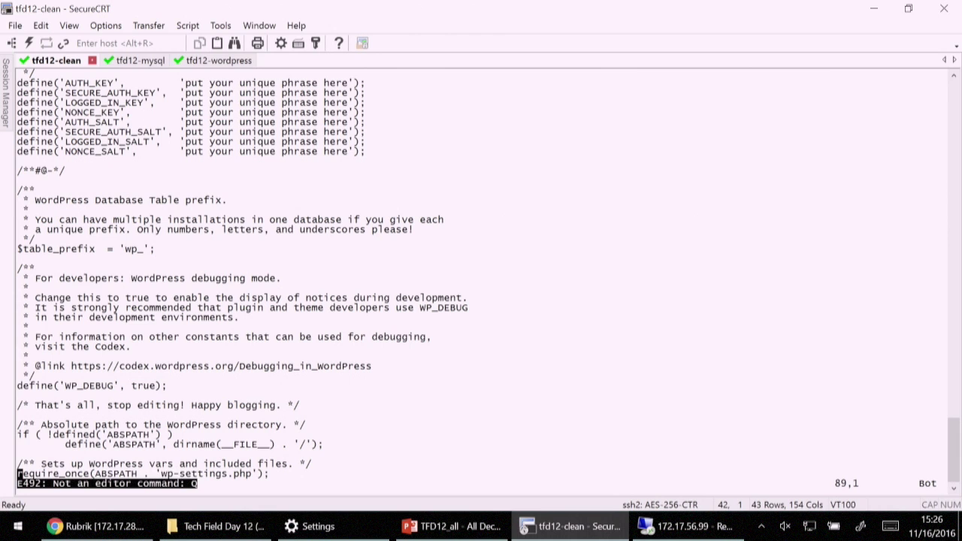
type(":q")
key("Return")
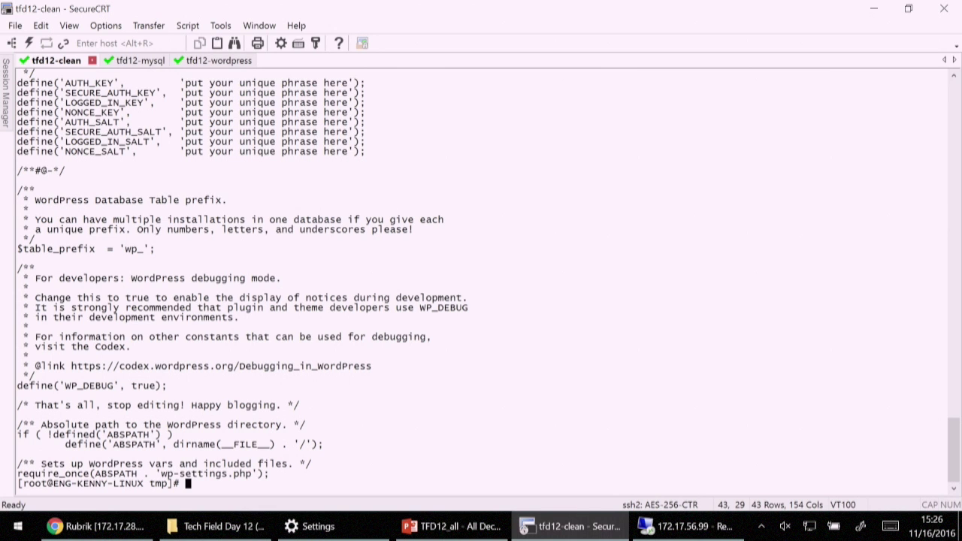
left_click(686, 526)
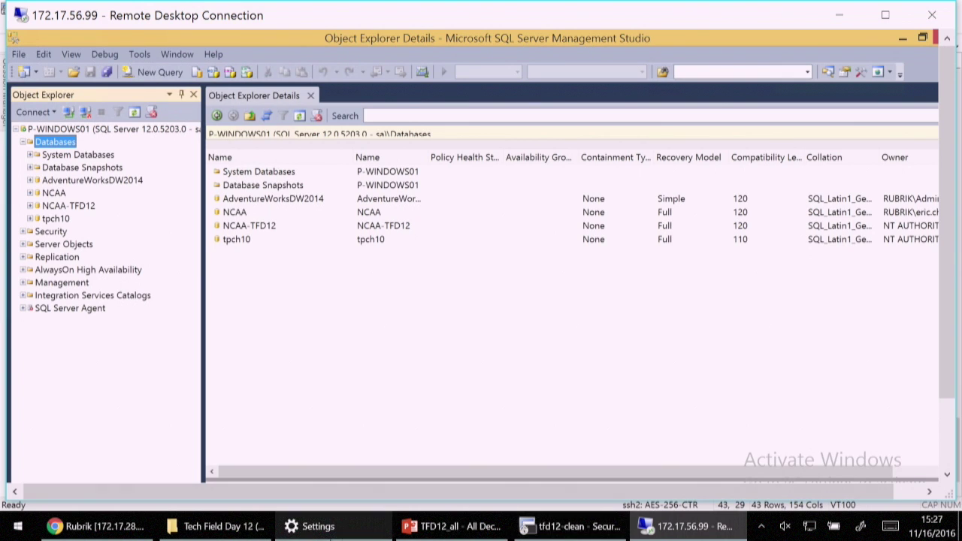
Return to the Chrome Rubrik window showing the var-www fileset page
left_click(135, 531)
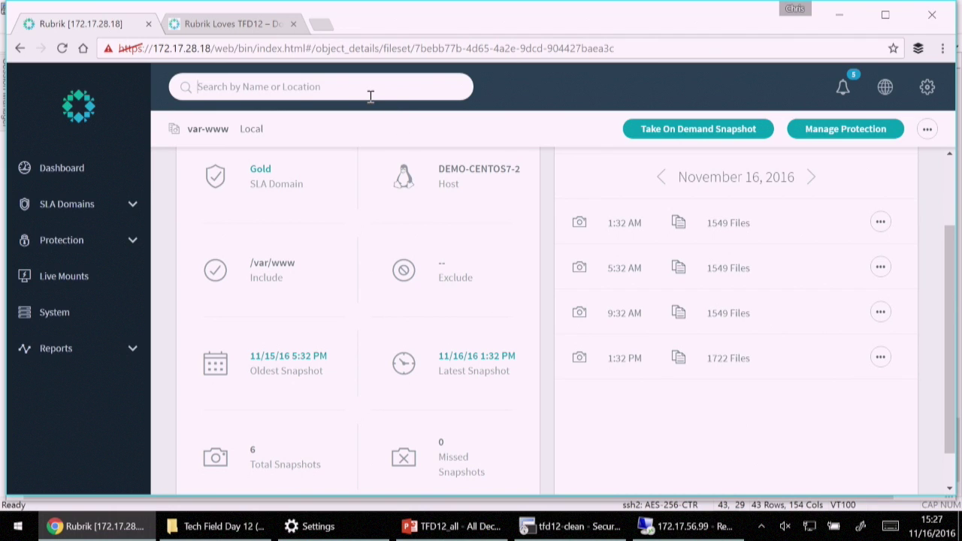
Search for 'mysql' and open the mysqldump fileset on DEMO-CENTOS7-1
type("mysql")
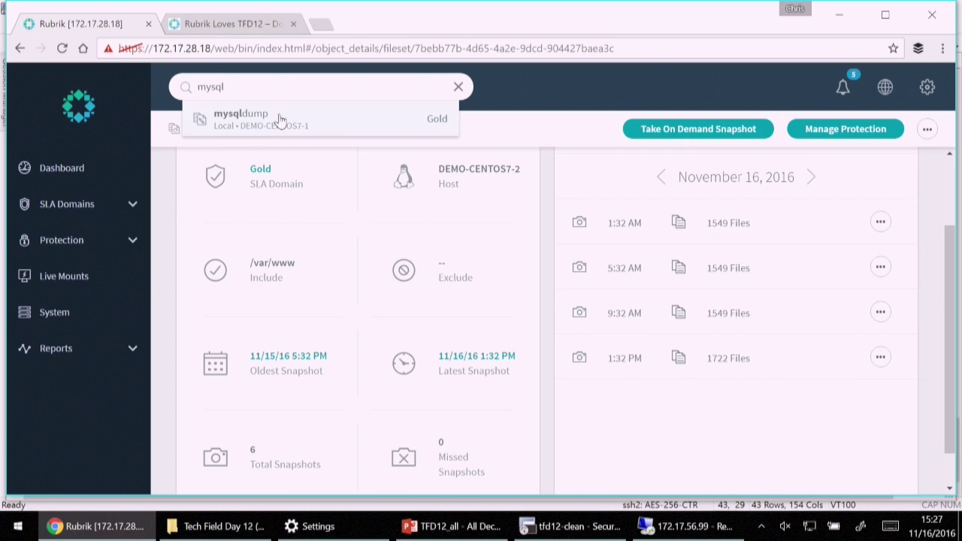
left_click(279, 119)
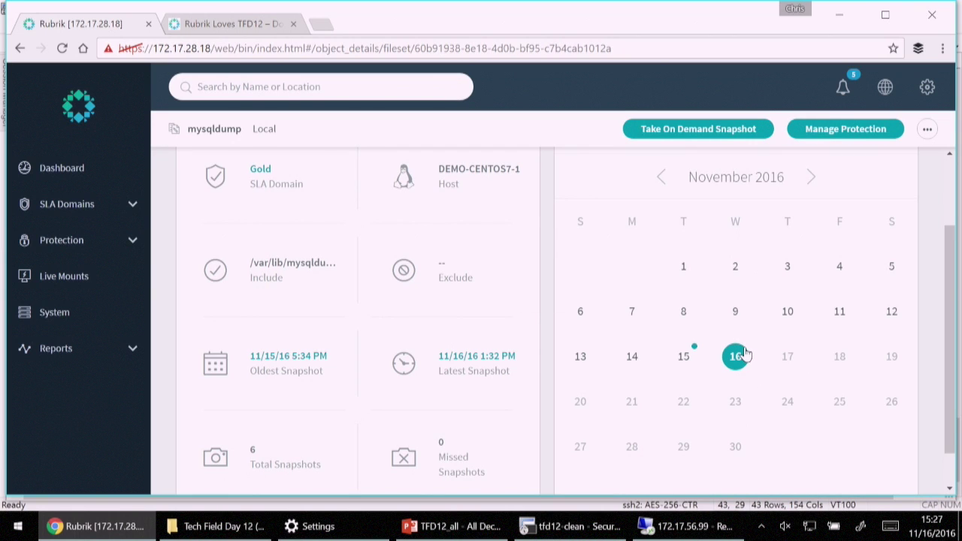
left_click(928, 131)
left_click(859, 185)
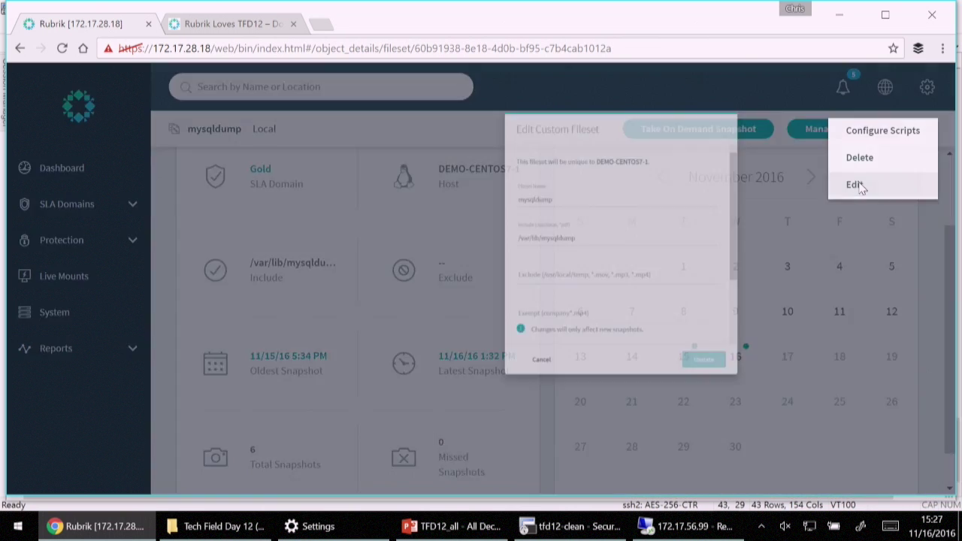
left_click(365, 457)
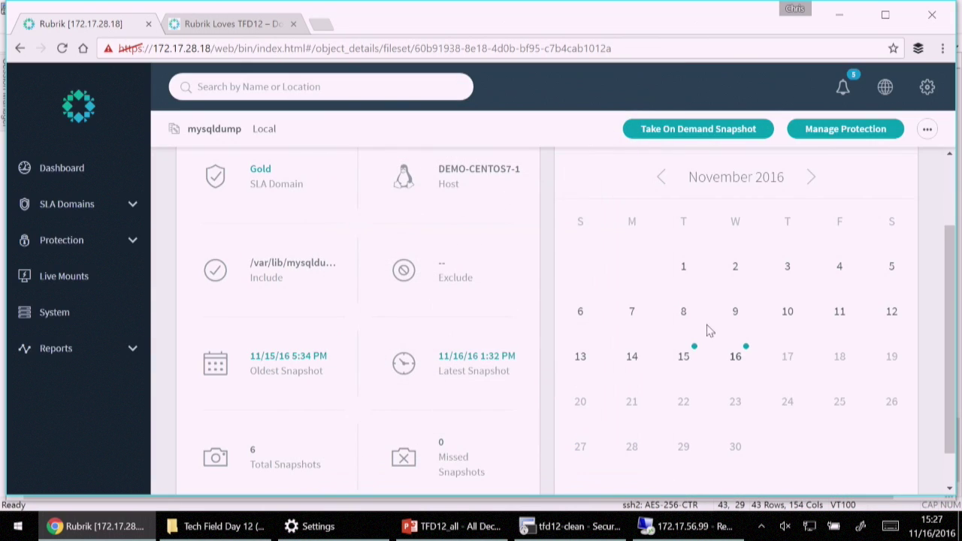
left_click(927, 129)
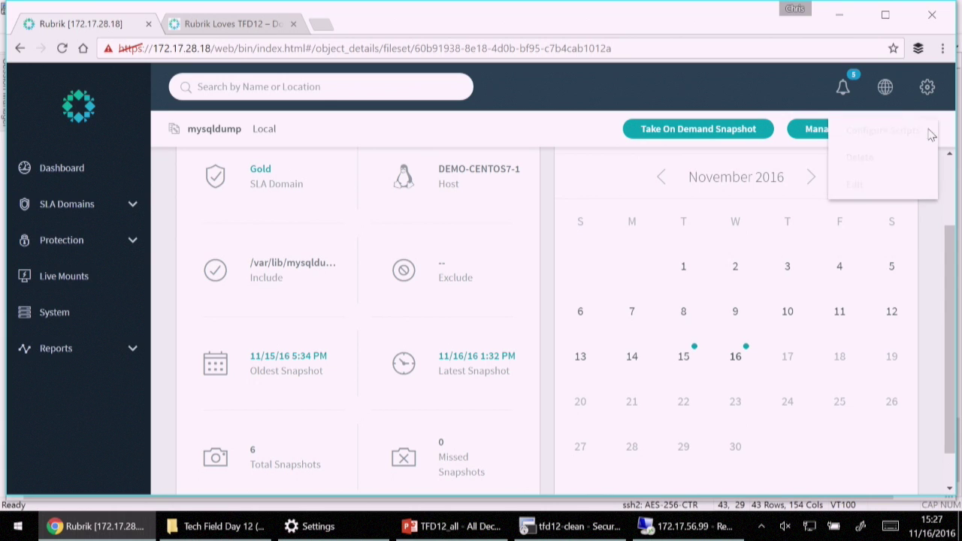
left_click(863, 133)
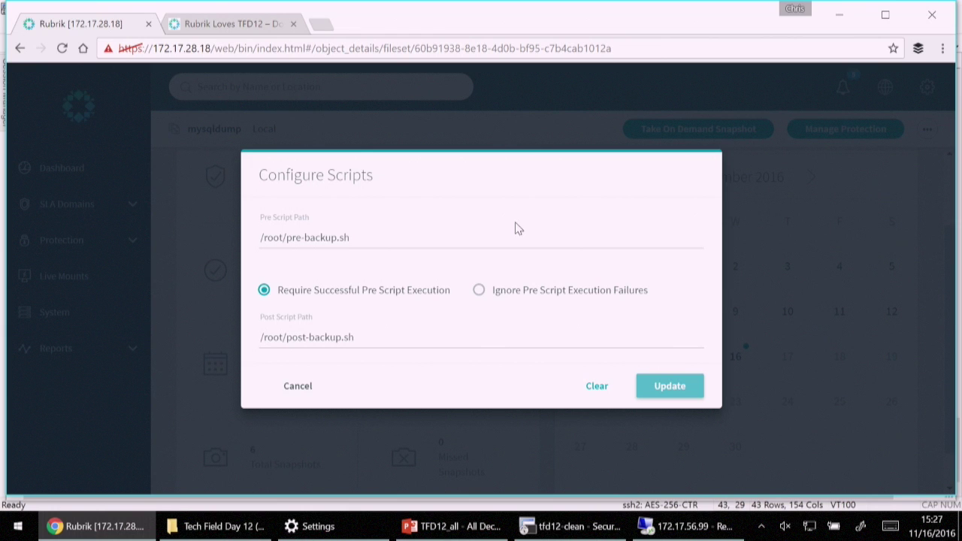
left_click(417, 236)
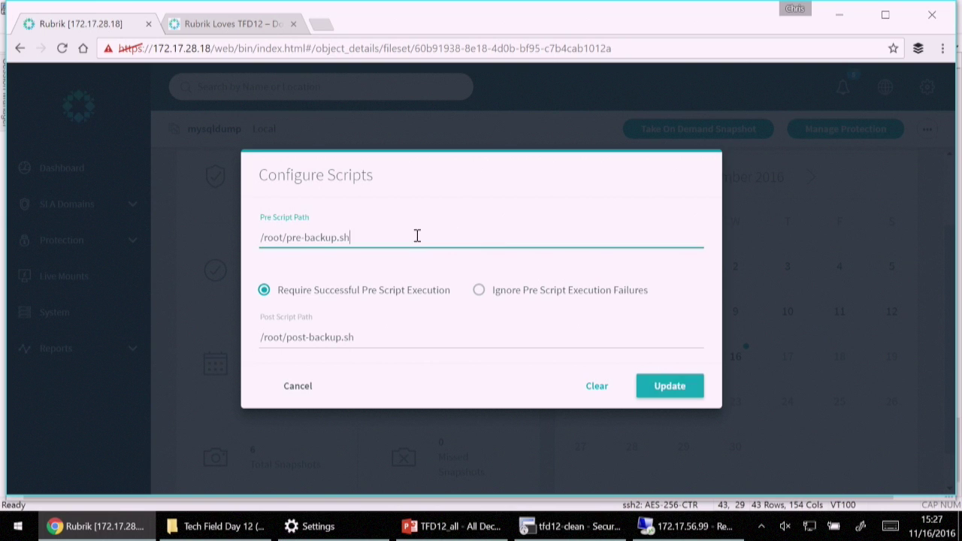
left_click(400, 334)
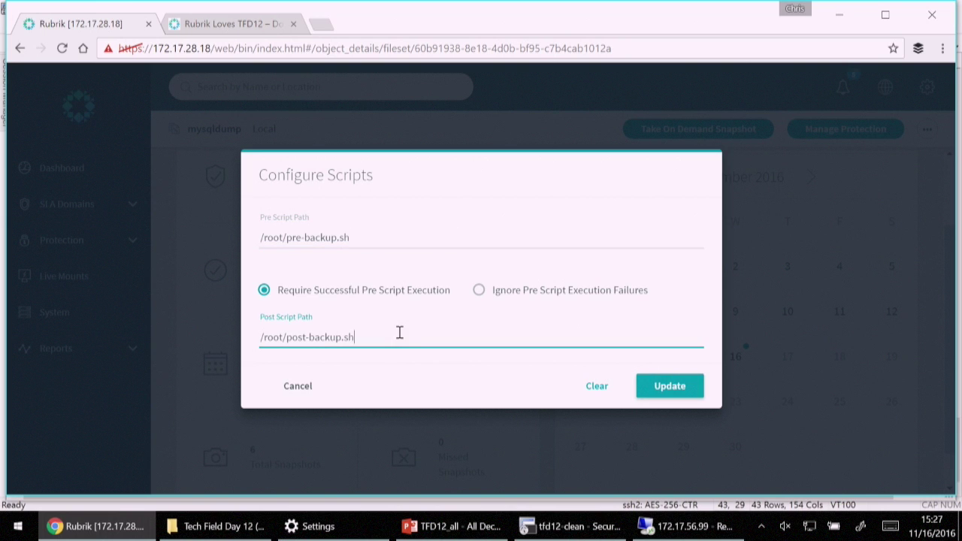
left_click(299, 387)
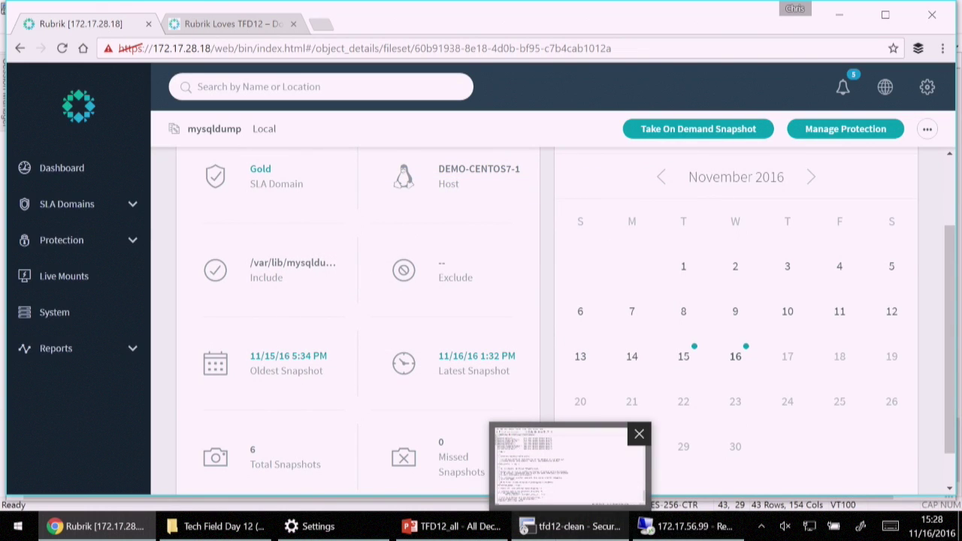
left_click(577, 528)
In the tfd12-mysql session, exit MariaDB and open pre-backup.sh in vim
left_click(134, 61)
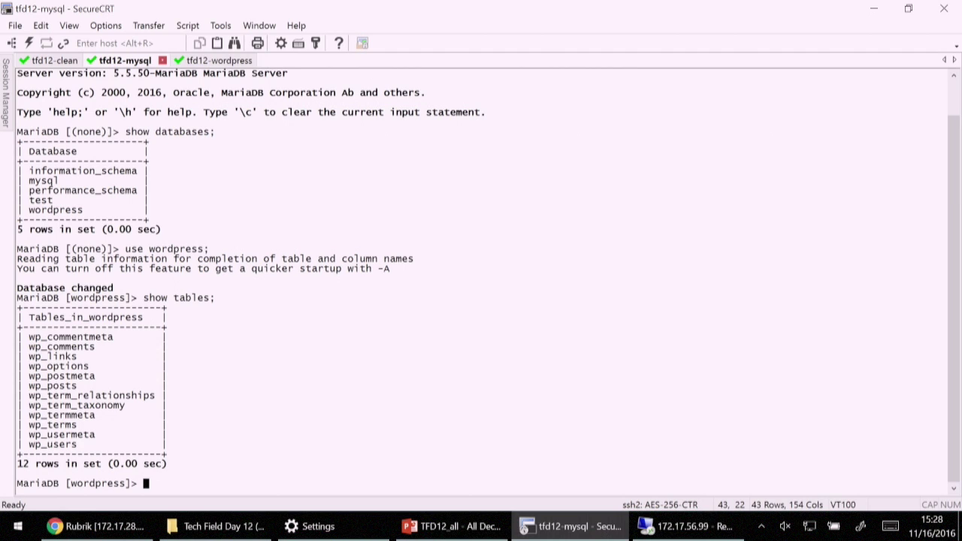
type("exit")
key("Return")
type("vim ")
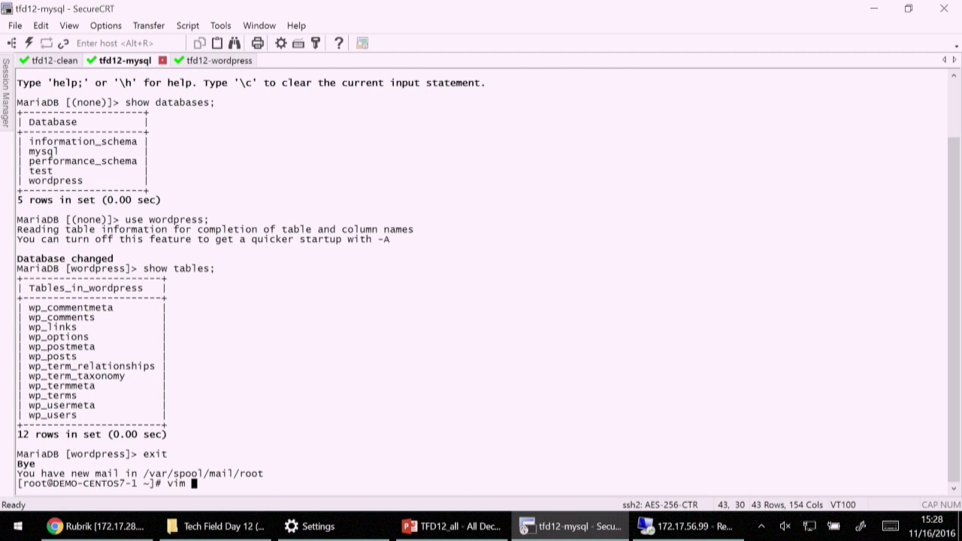
type("pre")
key("Tab")
key("Return")
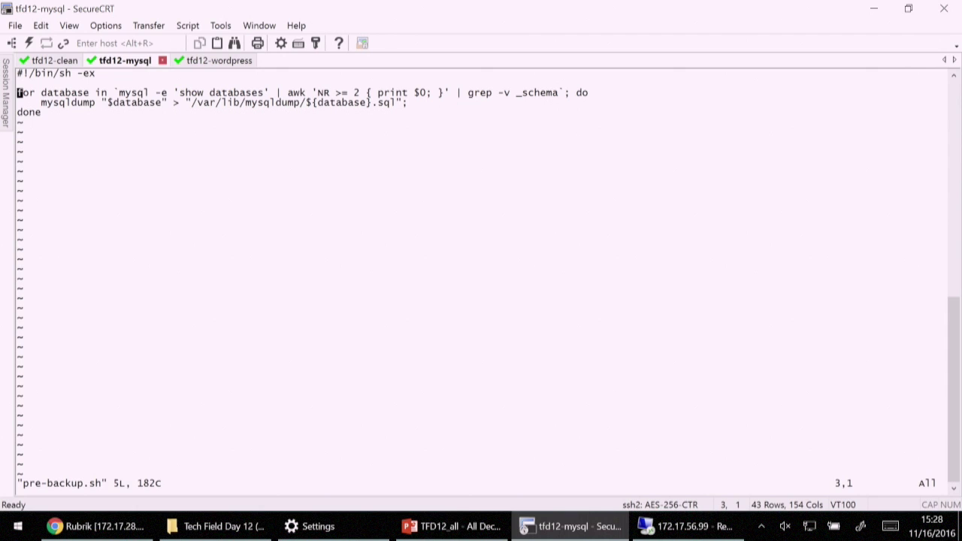
After reviewing the script, quit vim and bring the Rubrik fileset page forward
type(":q")
key("Return")
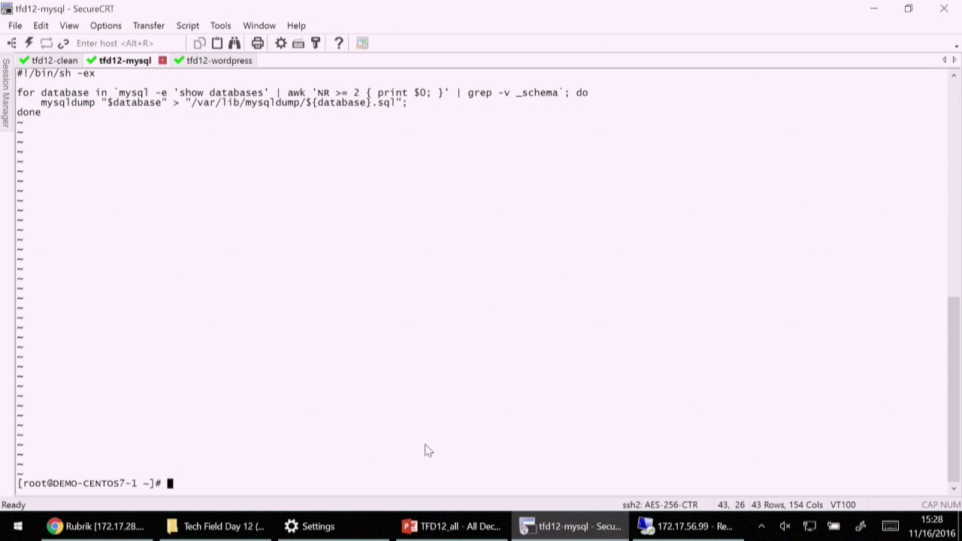
left_click(661, 529)
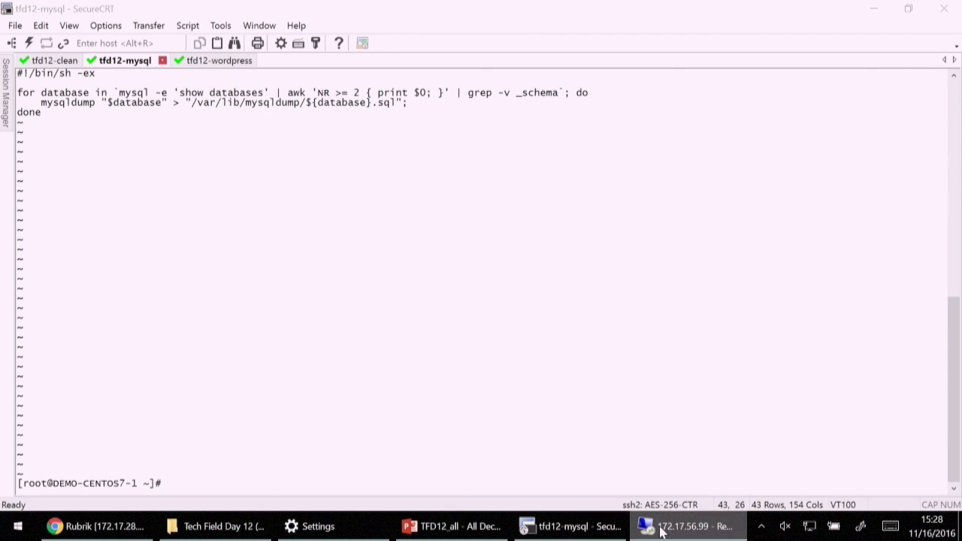
right_click(661, 531)
left_click(150, 529)
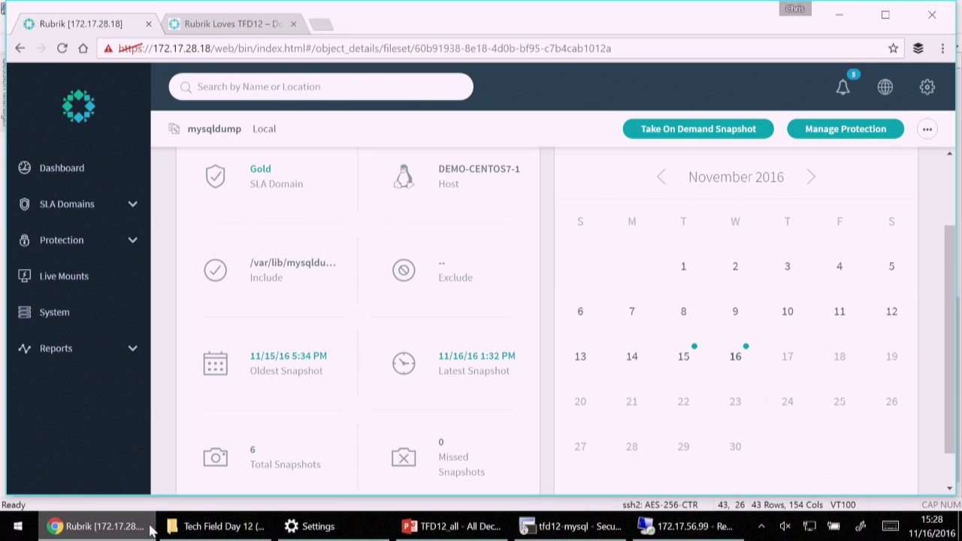
left_click(927, 129)
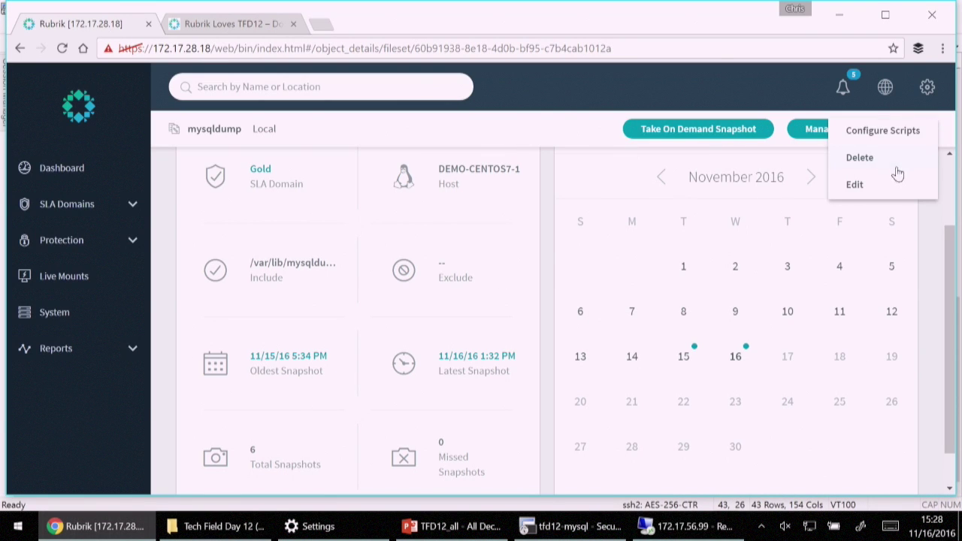
left_click(876, 185)
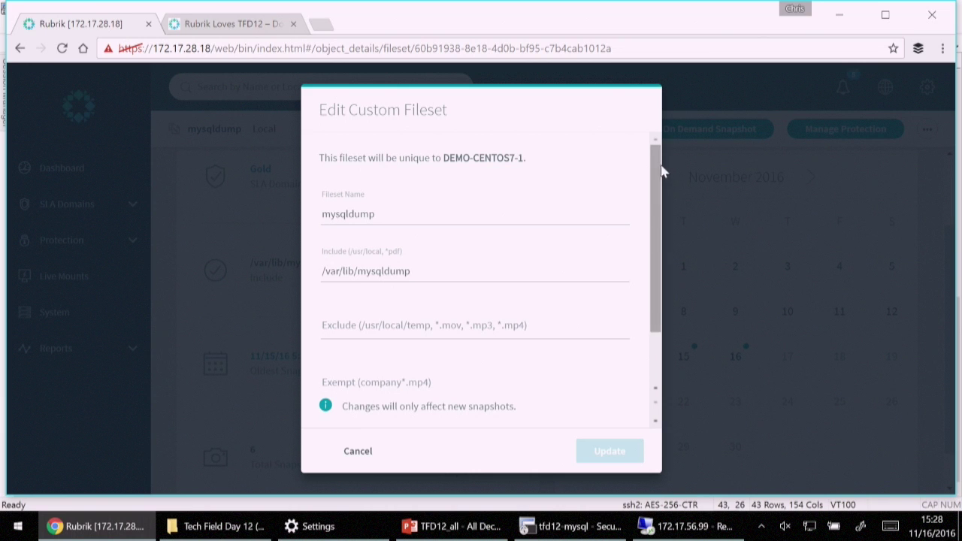
scroll(654, 226, "down", 2)
left_click_drag(659, 209, 664, 148)
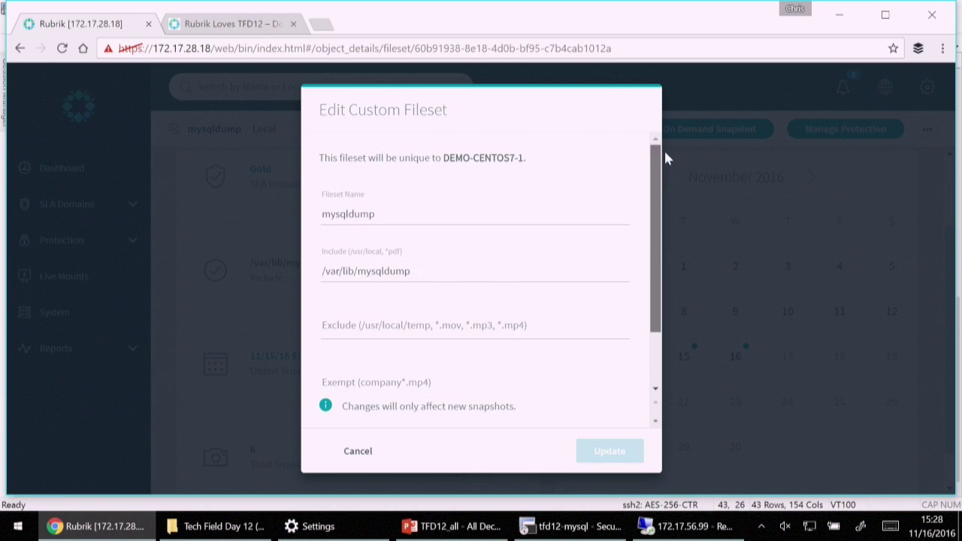
left_click_drag(436, 275, 311, 275)
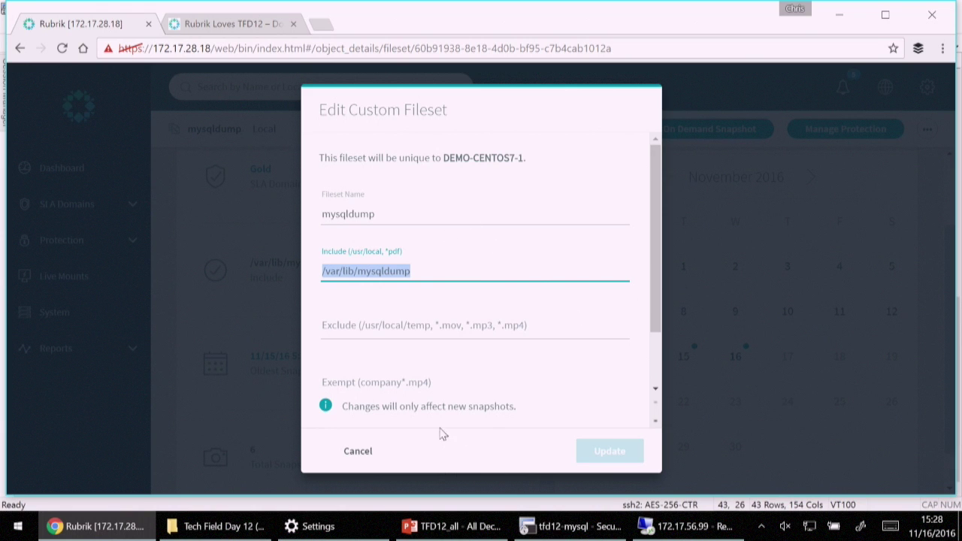
left_click(370, 451)
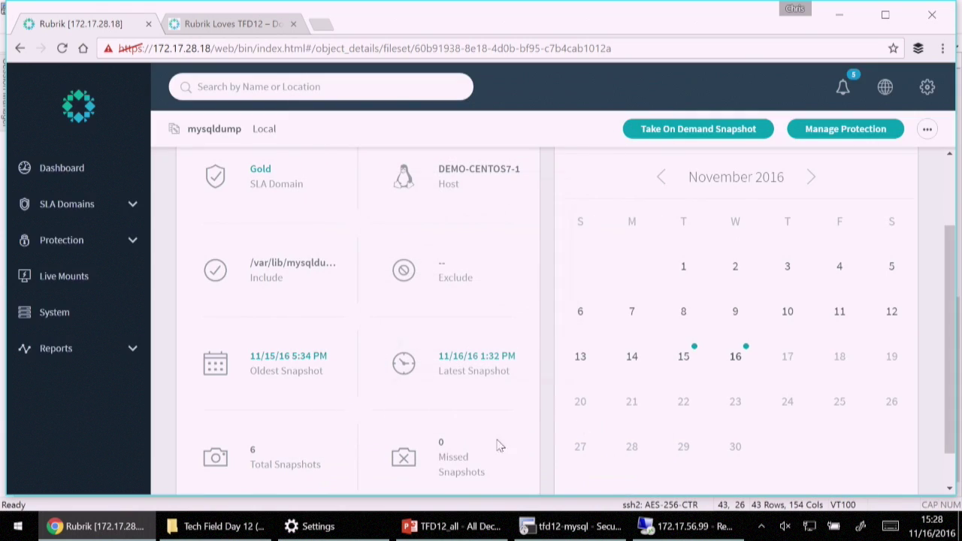
left_click(737, 357)
Check the 1:32 PM snapshot's var/lib/mysqldump for mysql.sql, test.sql and wordpress.sql
left_click(880, 357)
left_click(857, 359)
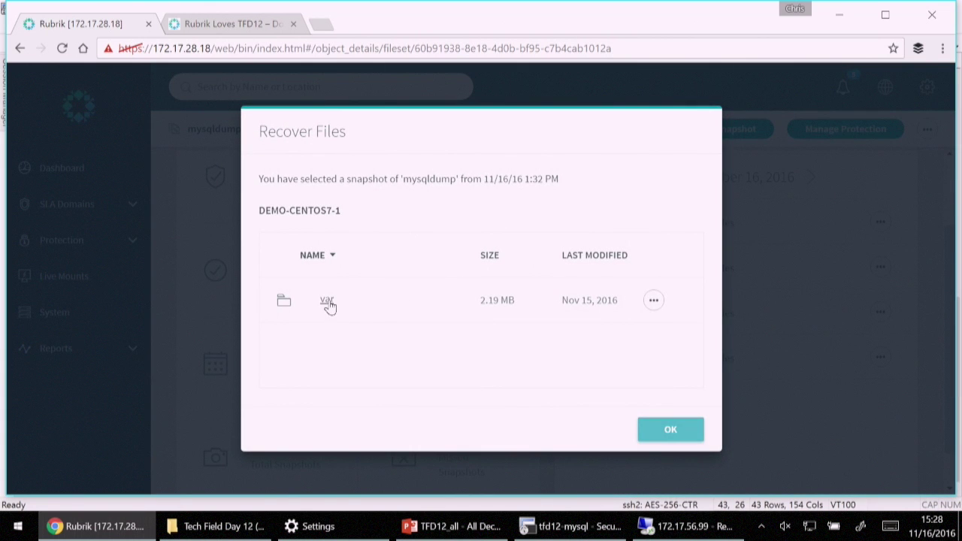
left_click(328, 302)
left_click(329, 300)
left_click(328, 300)
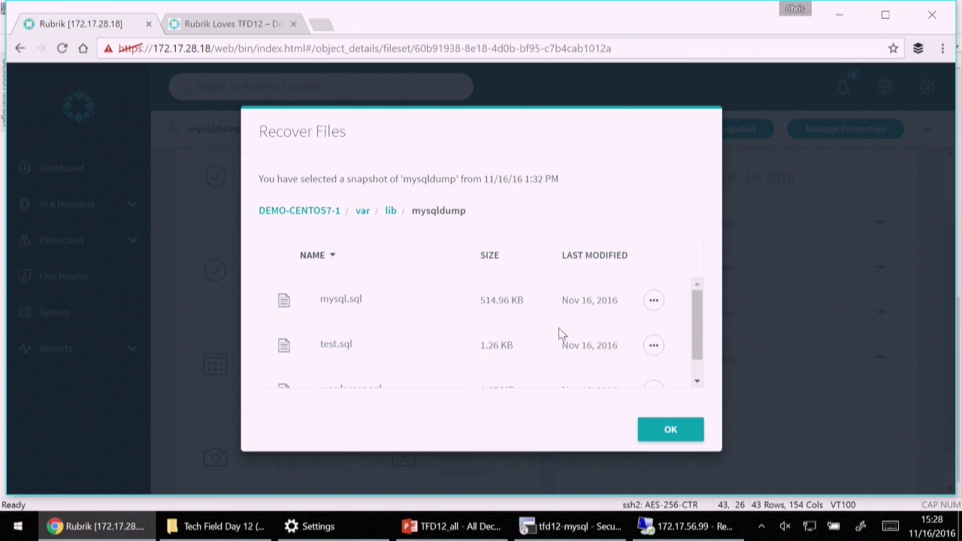
left_click_drag(698, 318, 696, 346)
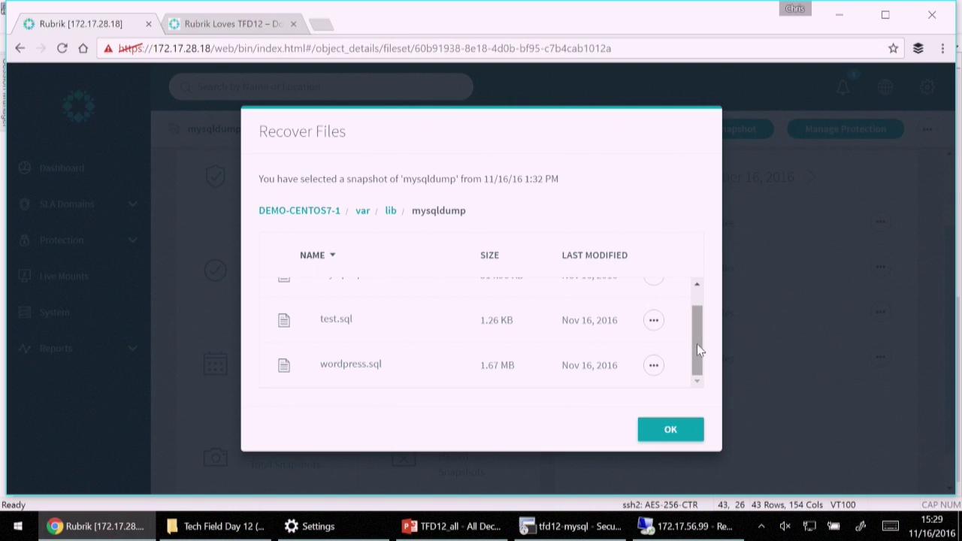
left_click_drag(697, 344, 697, 323)
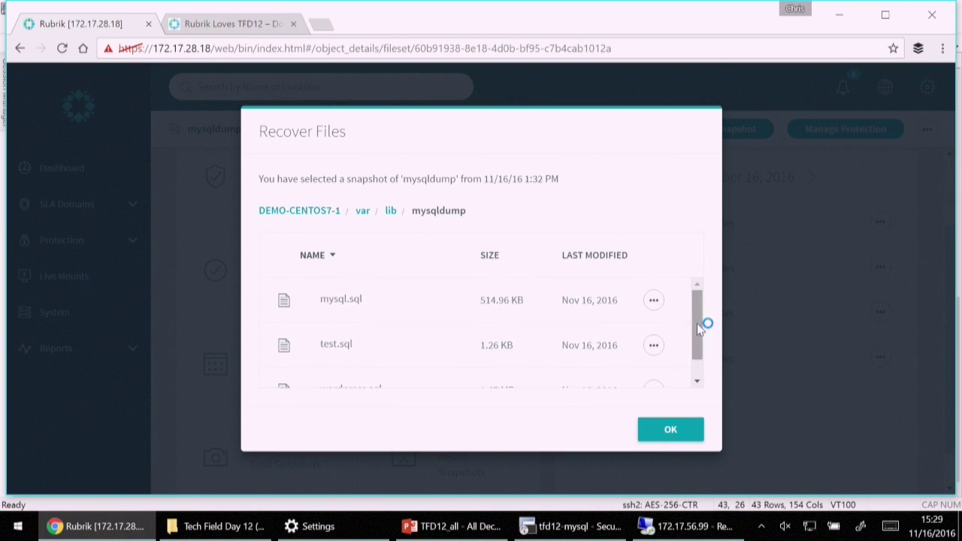
left_click(672, 429)
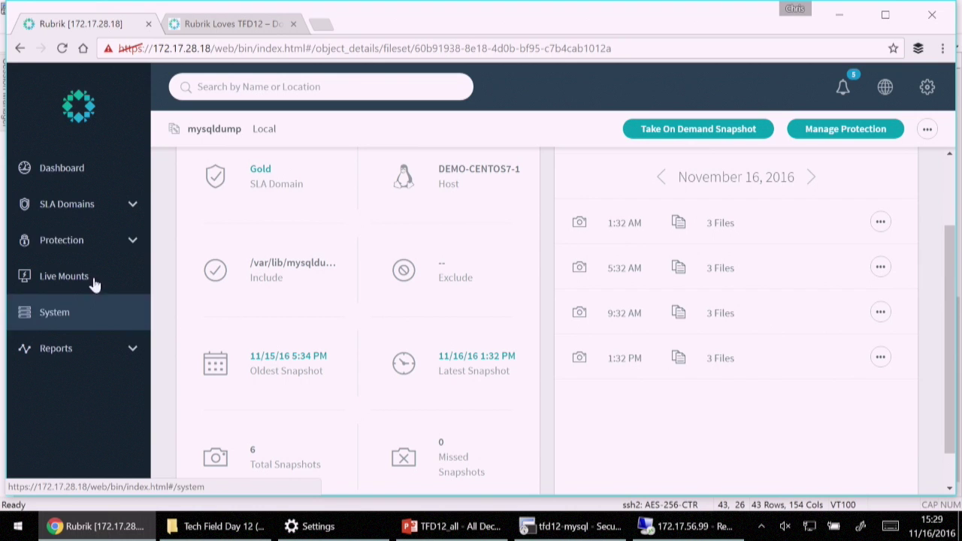
left_click(927, 129)
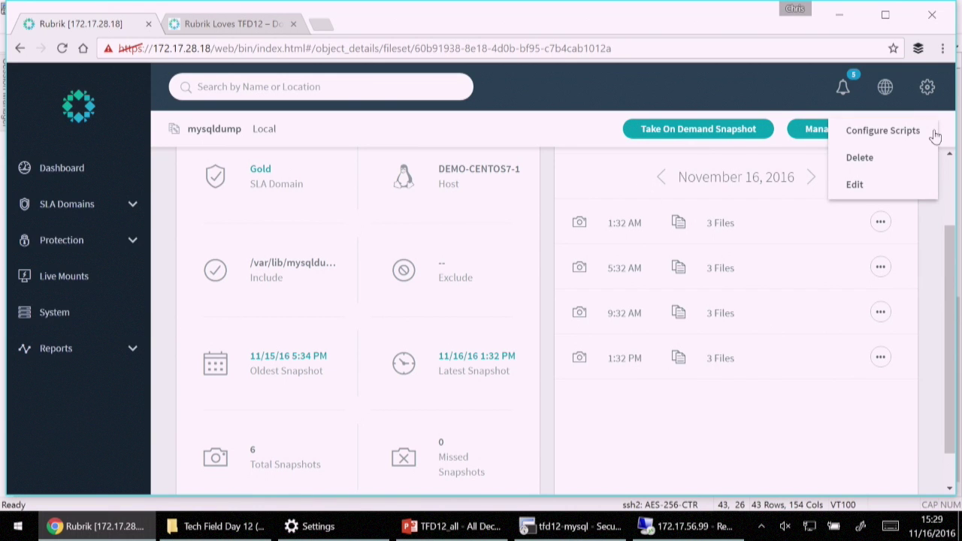
left_click(870, 187)
scroll(642, 300, "down", 1)
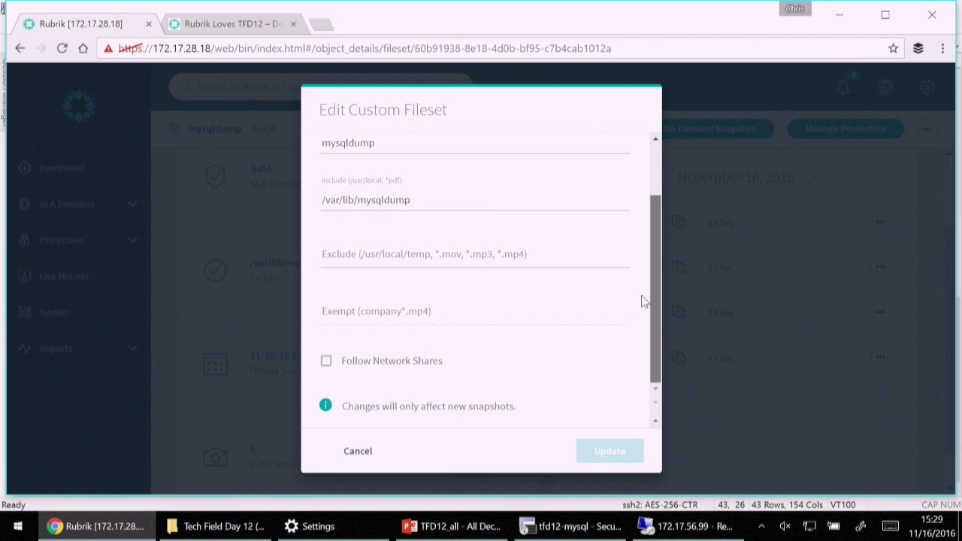
scroll(647, 248, "up", 1)
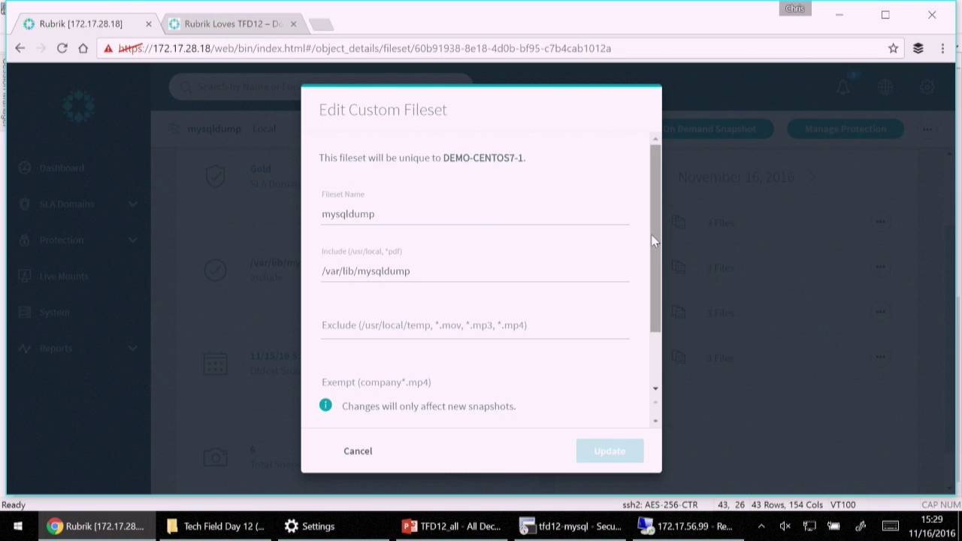
left_click_drag(653, 235, 653, 286)
left_click(489, 207)
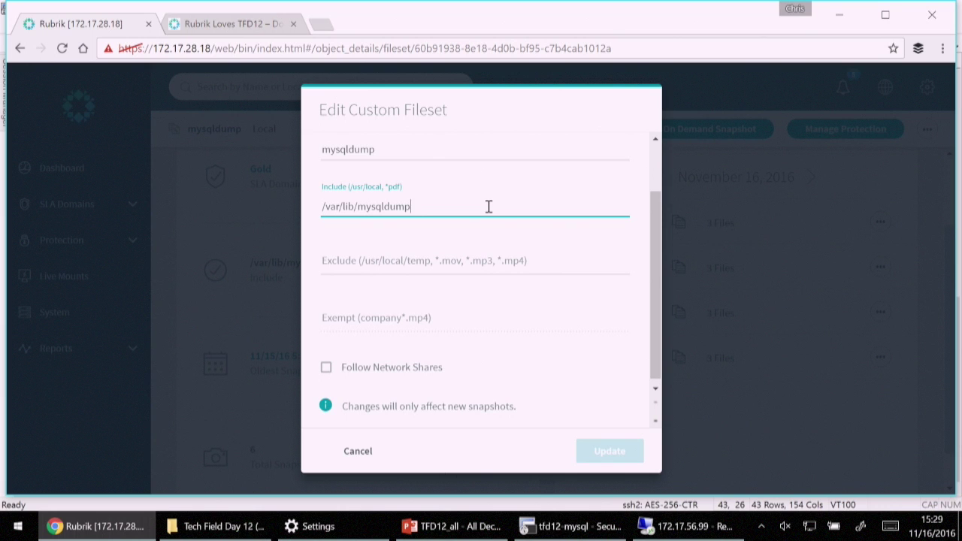
left_click(485, 255)
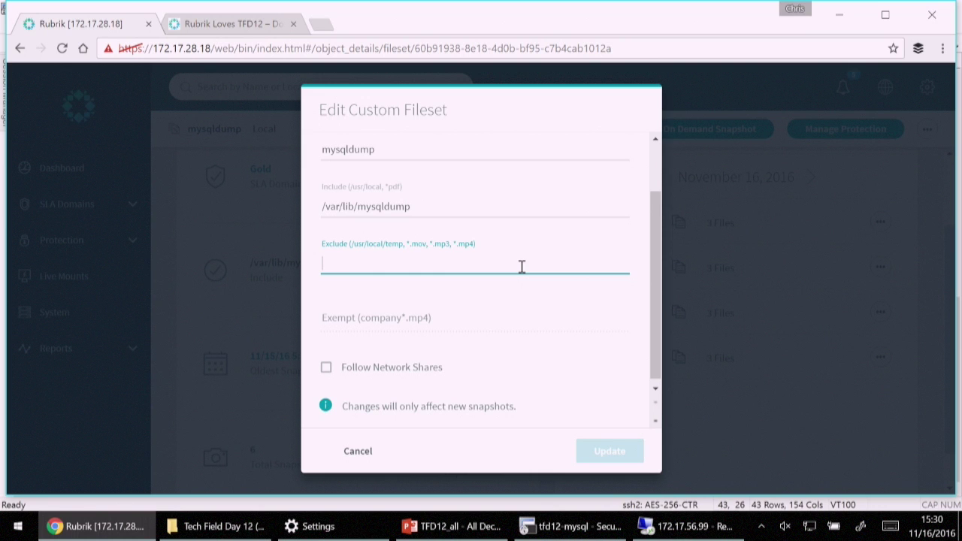
left_click(514, 316)
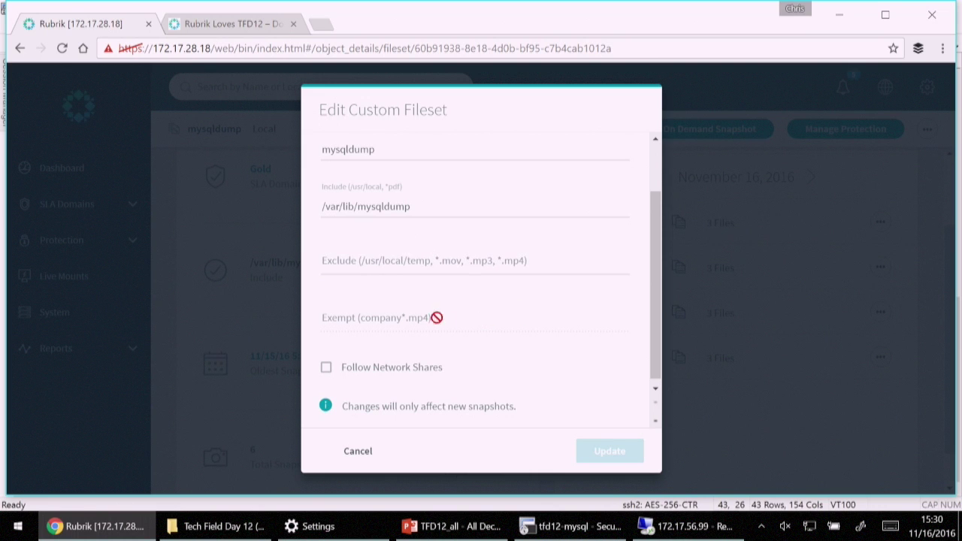
scroll(433, 319, "up", 1)
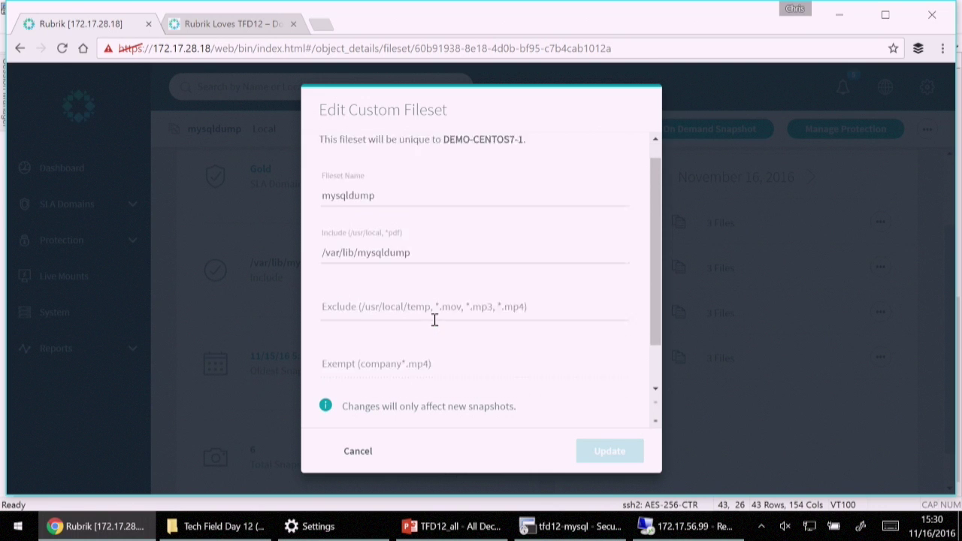
scroll(433, 318, "down", 1)
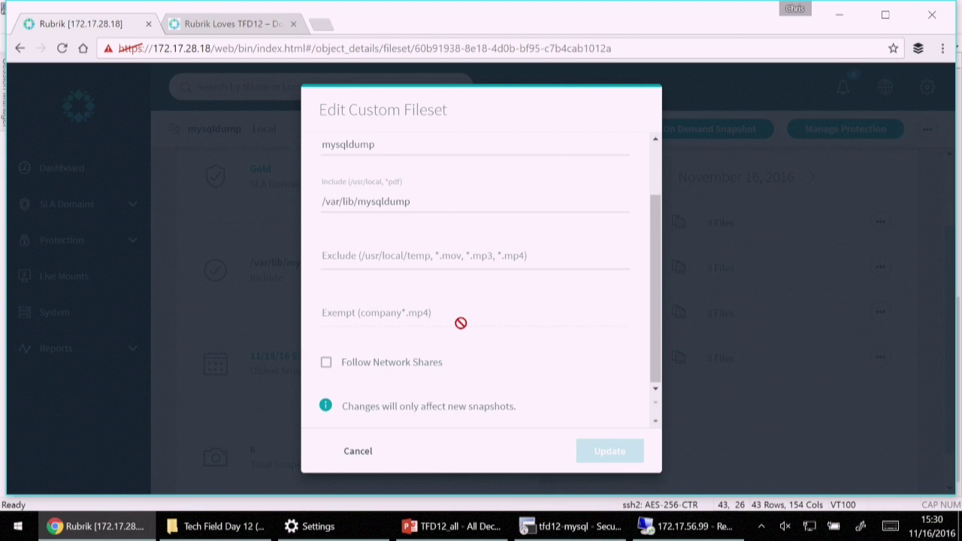
left_click_drag(655, 331, 659, 277)
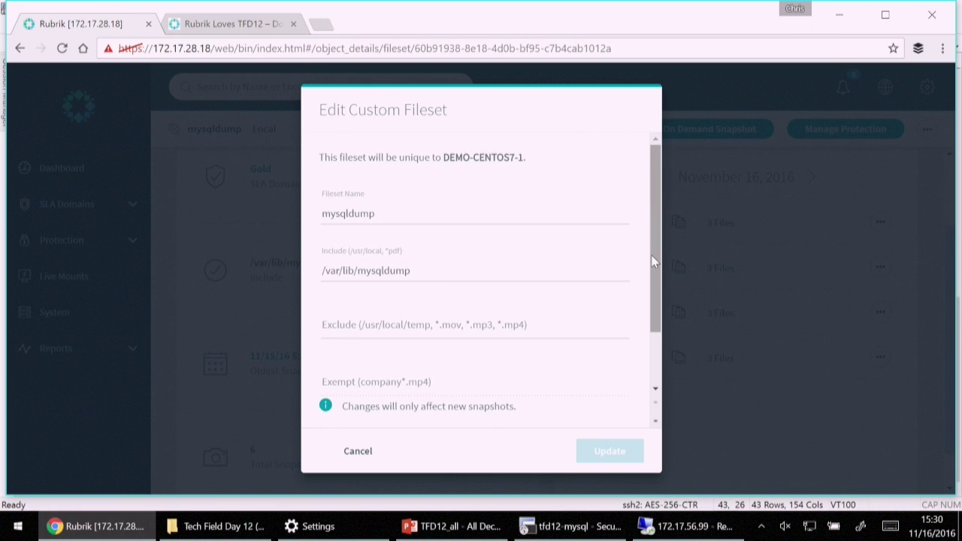
scroll(652, 261, "down", 1)
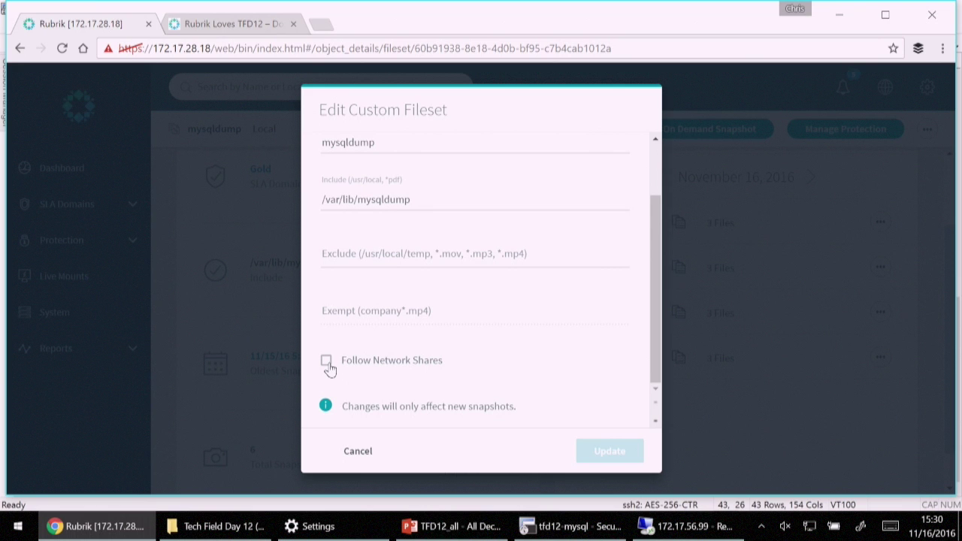
left_click(364, 456)
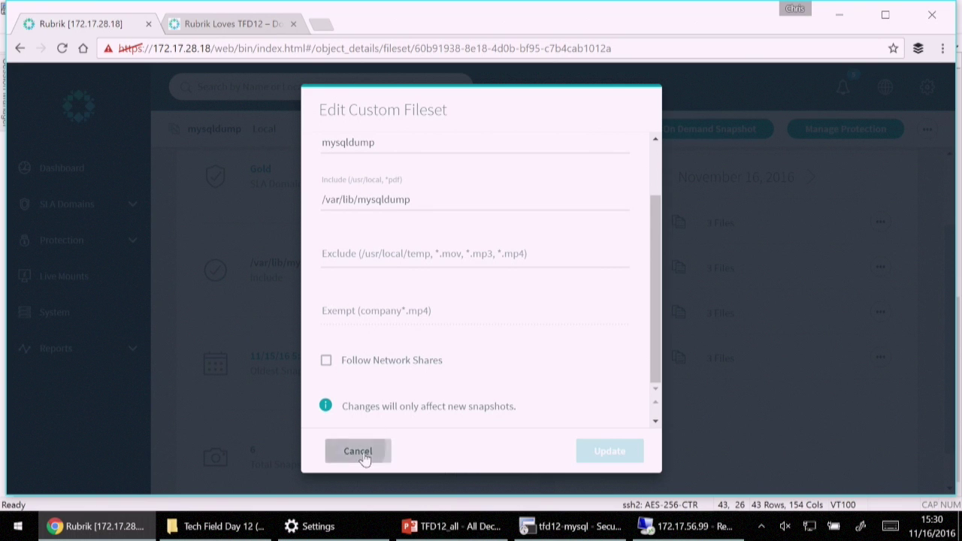